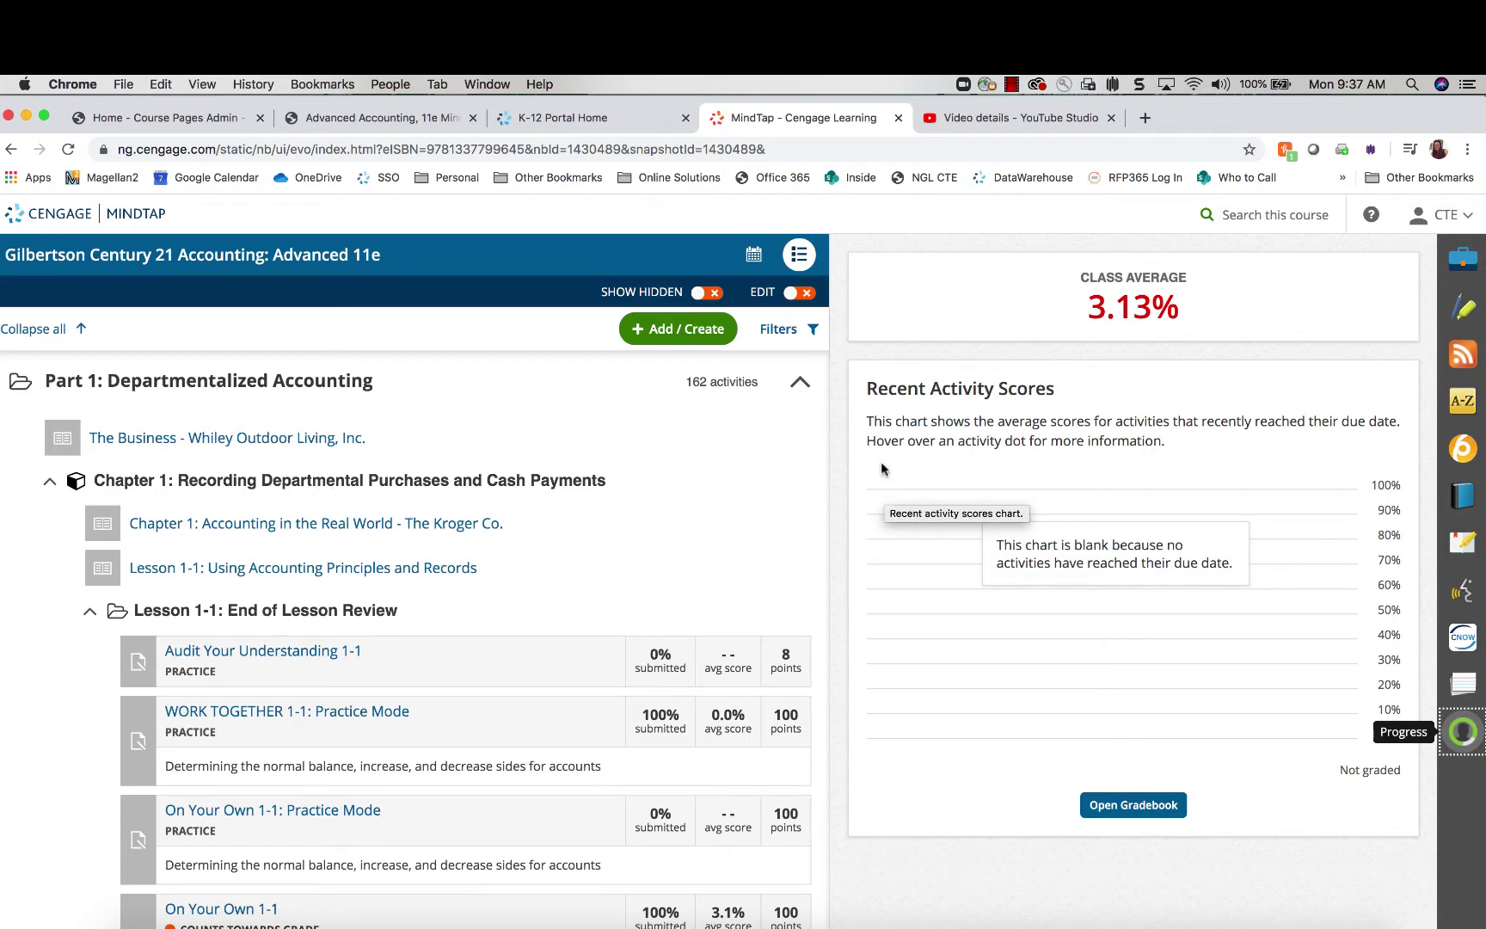
# Look over the Lesson 1-1 activities in the Chapter 1 course list and open the Progress app
pyautogui.scroll(-3, 492, 509)
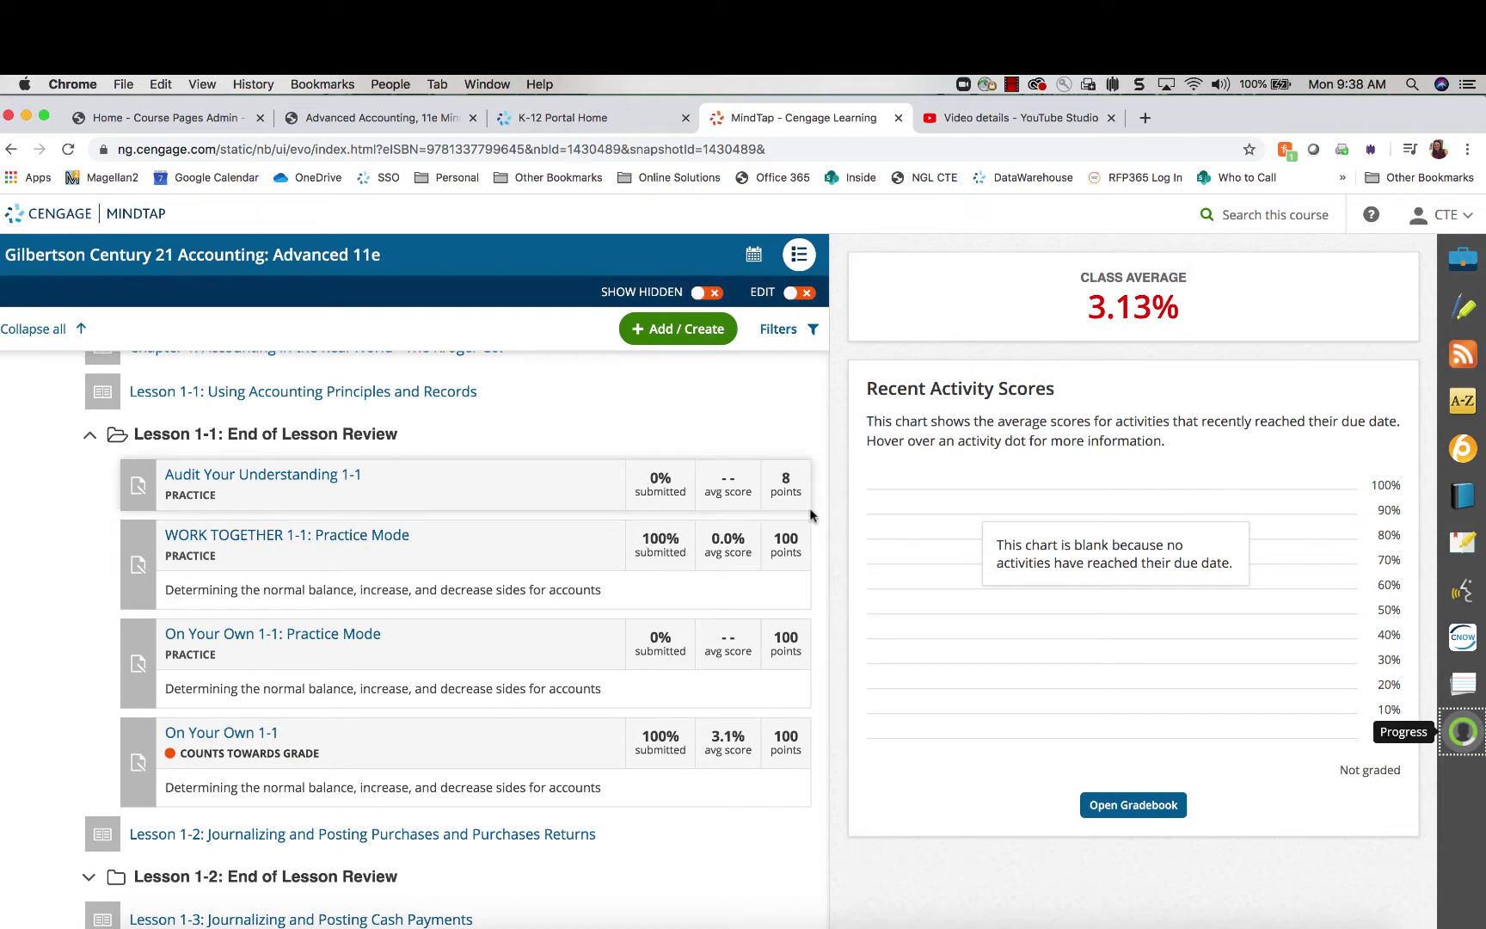
pyautogui.scroll(-10, 794, 613)
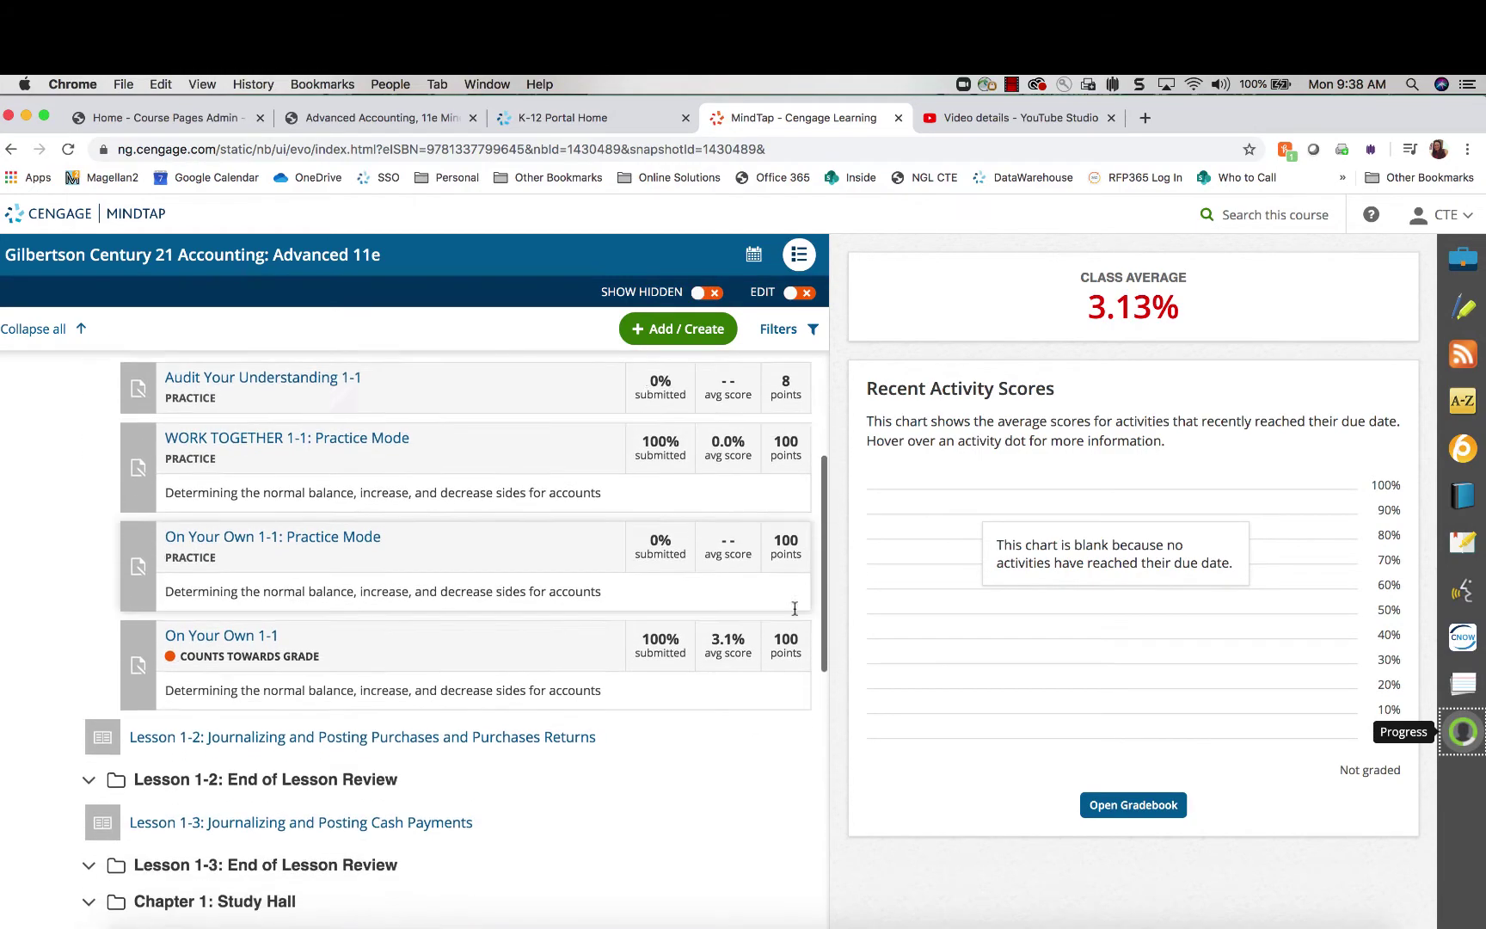
pyautogui.scroll(10, 795, 613)
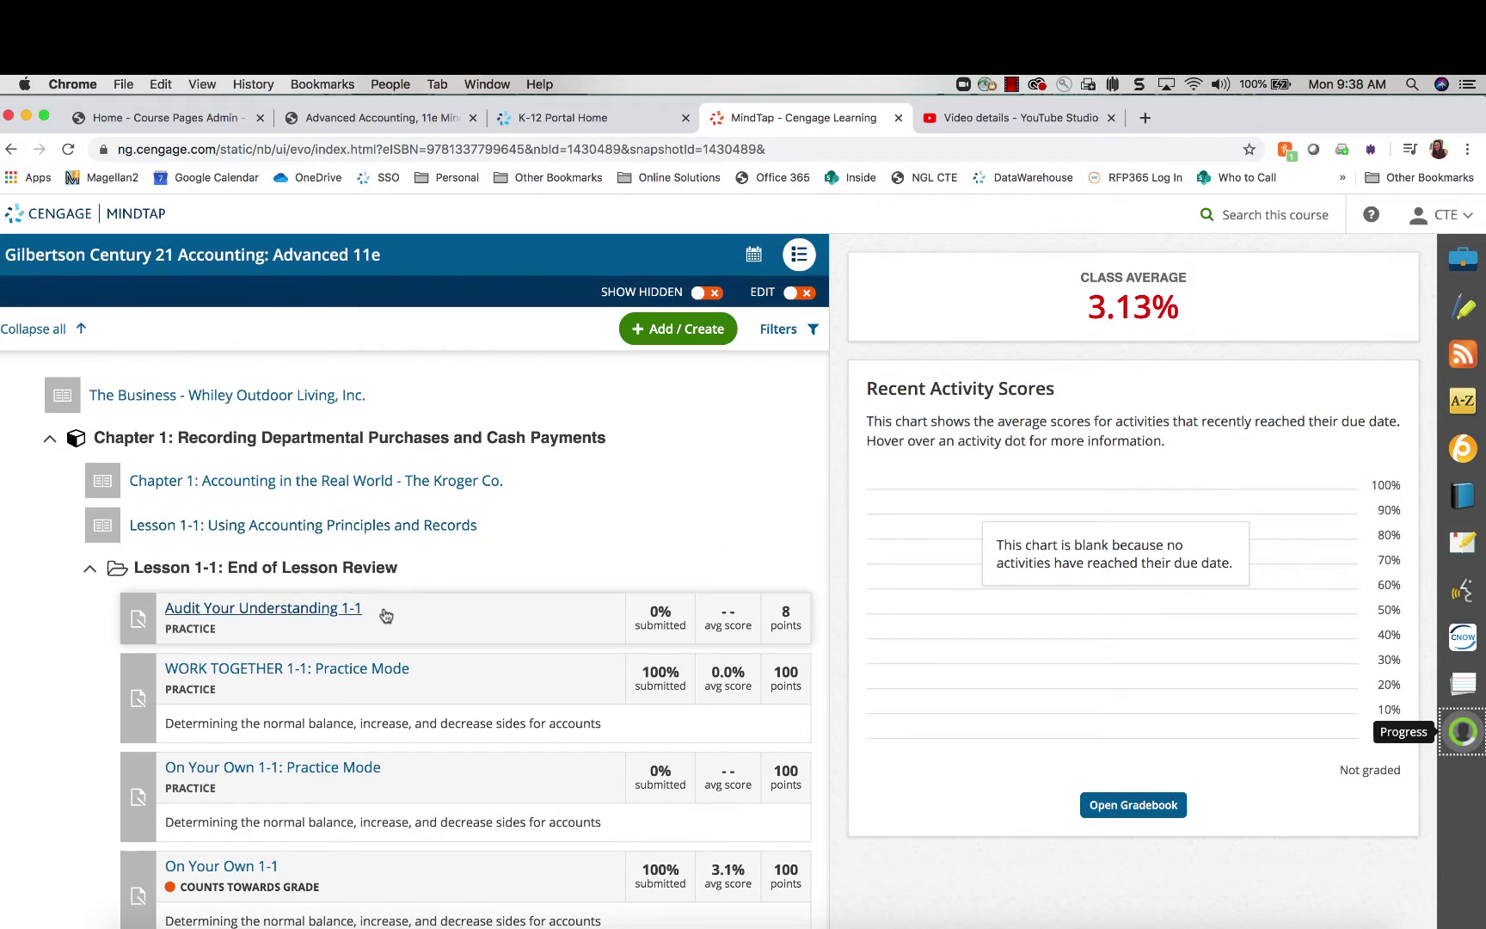
pyautogui.click(1464, 732)
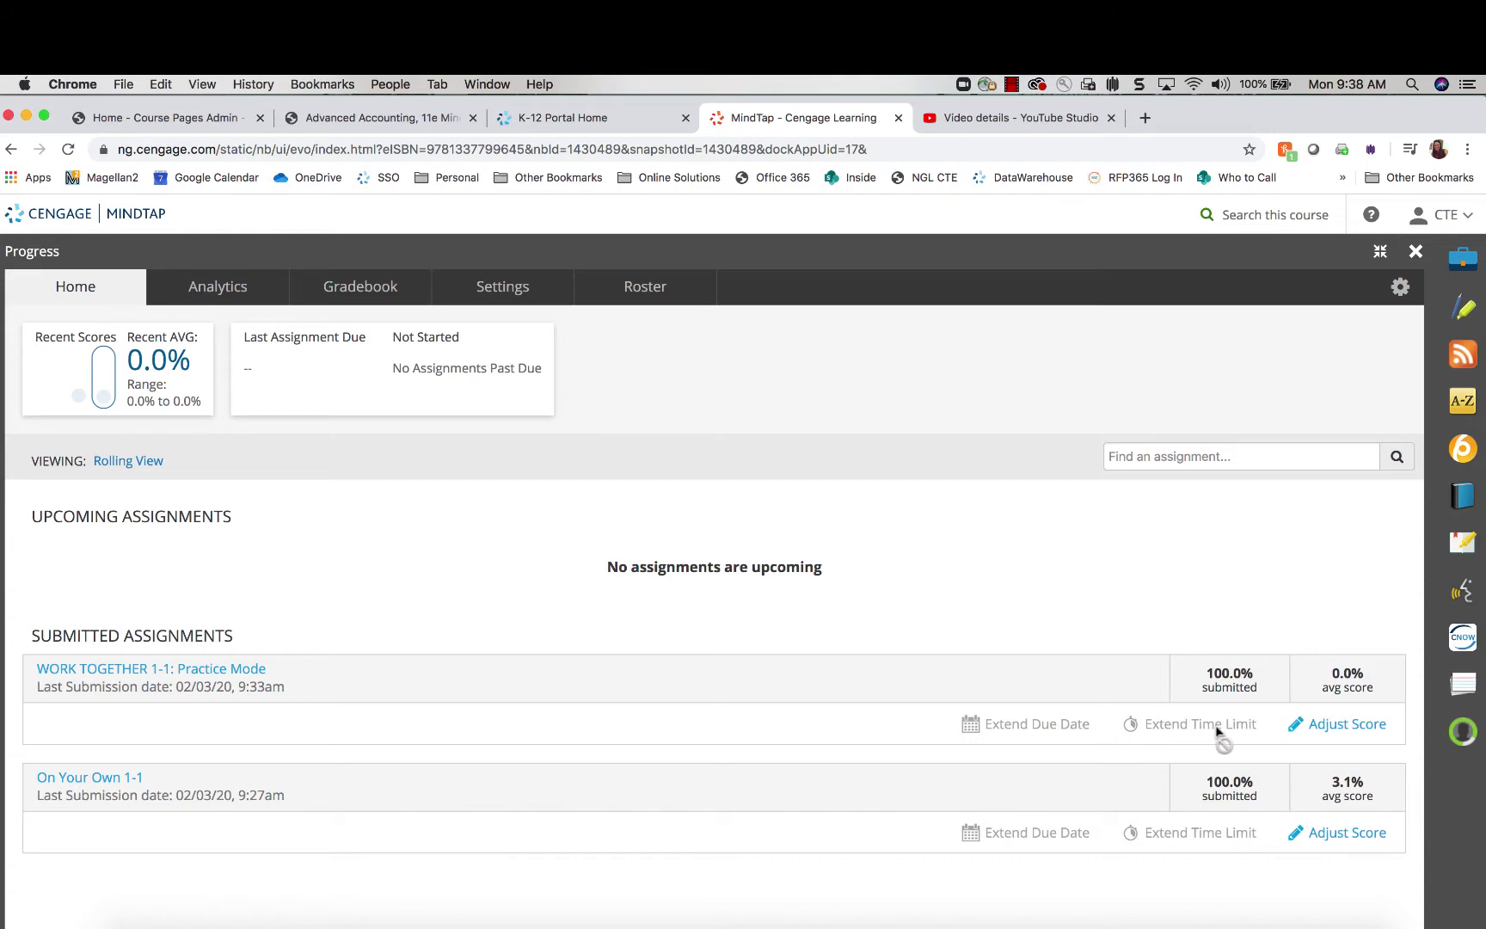
# Review the score adjustment options for WORK TOGETHER 1-1: Practice Mode and return to the submitted assignments overview
pyautogui.click(1332, 731)
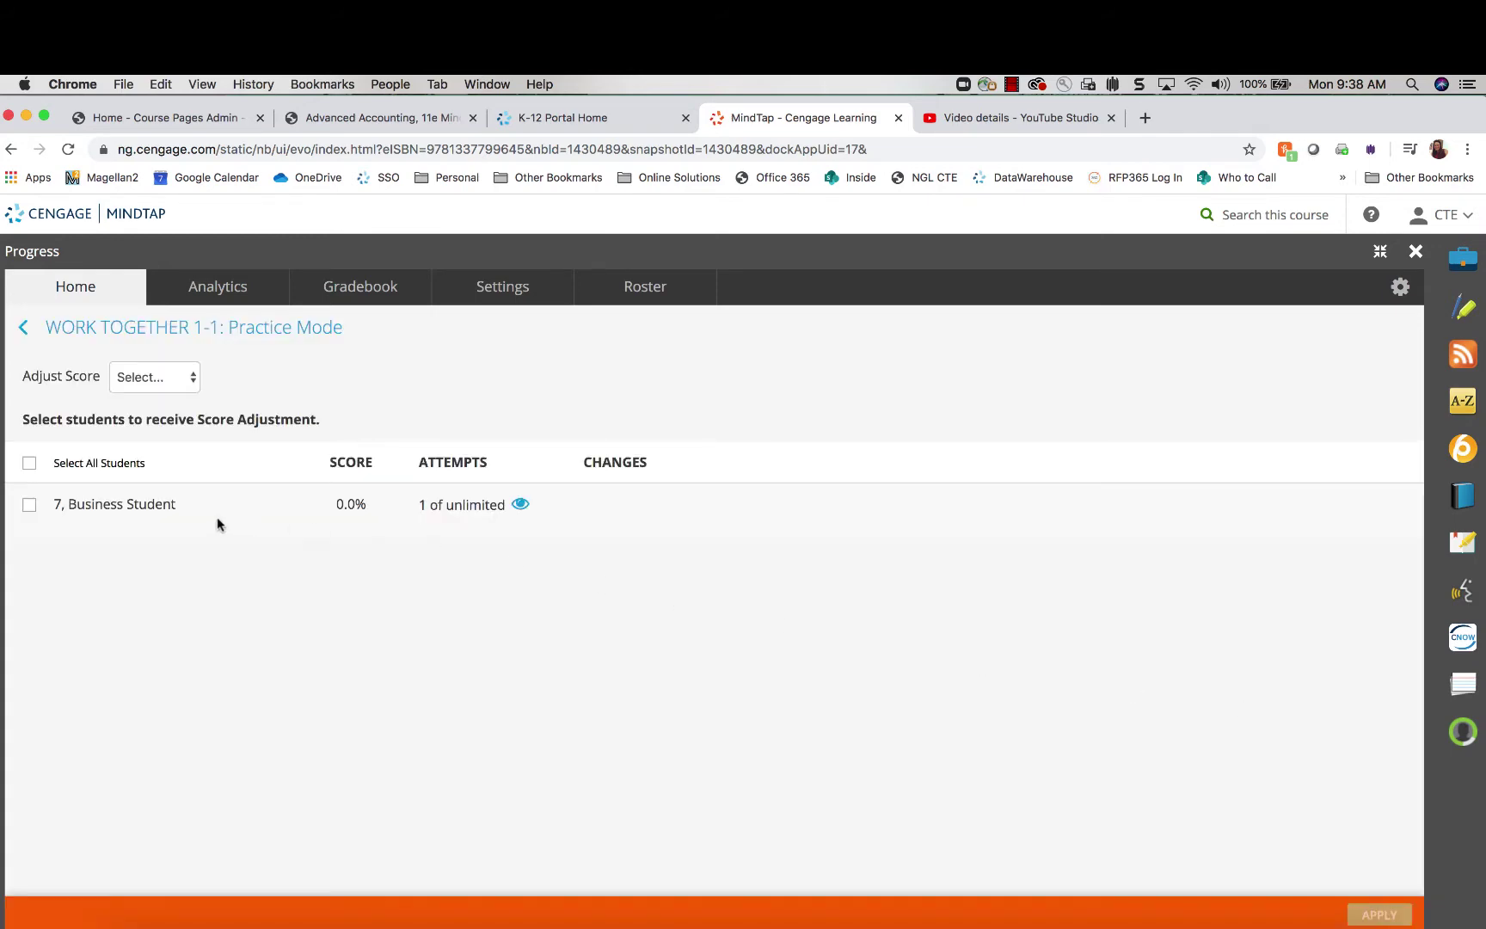
pyautogui.click(170, 381)
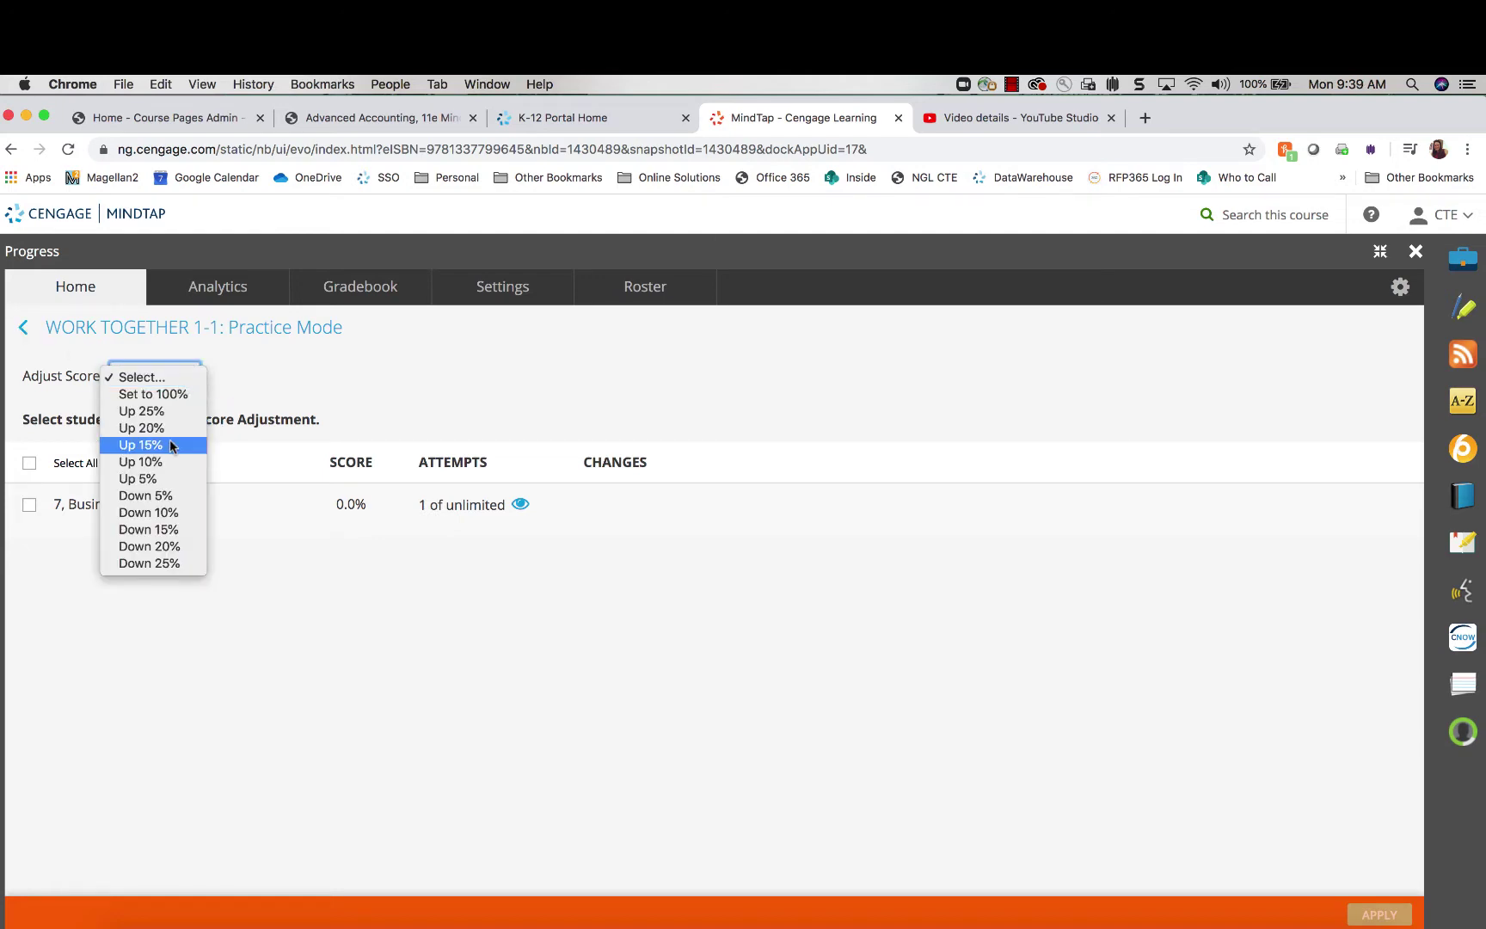
pyautogui.click(365, 412)
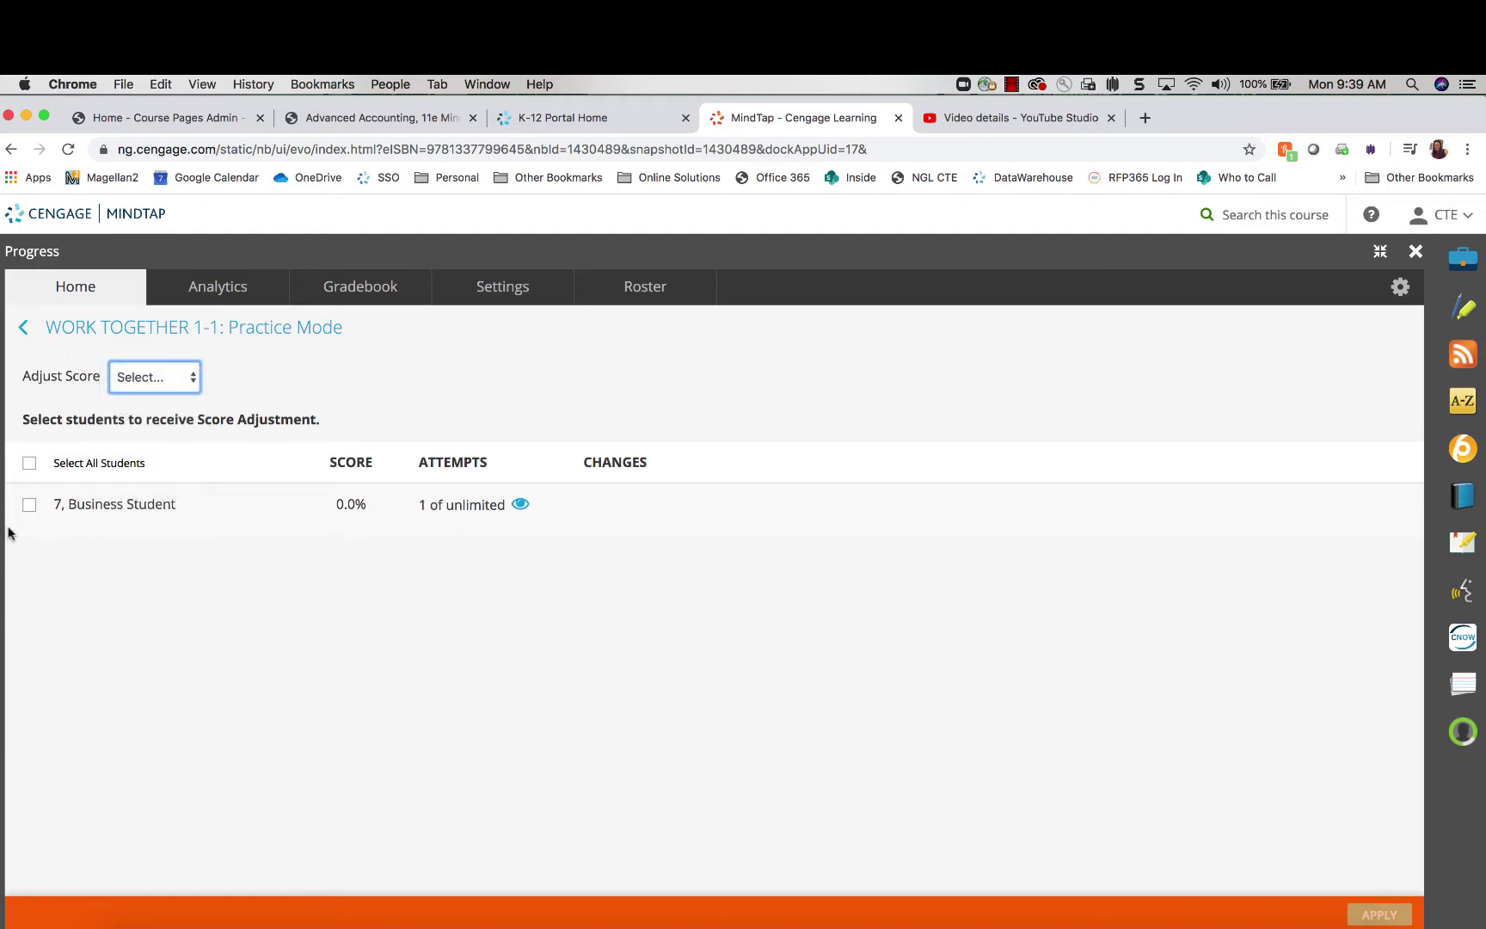
pyautogui.click(183, 379)
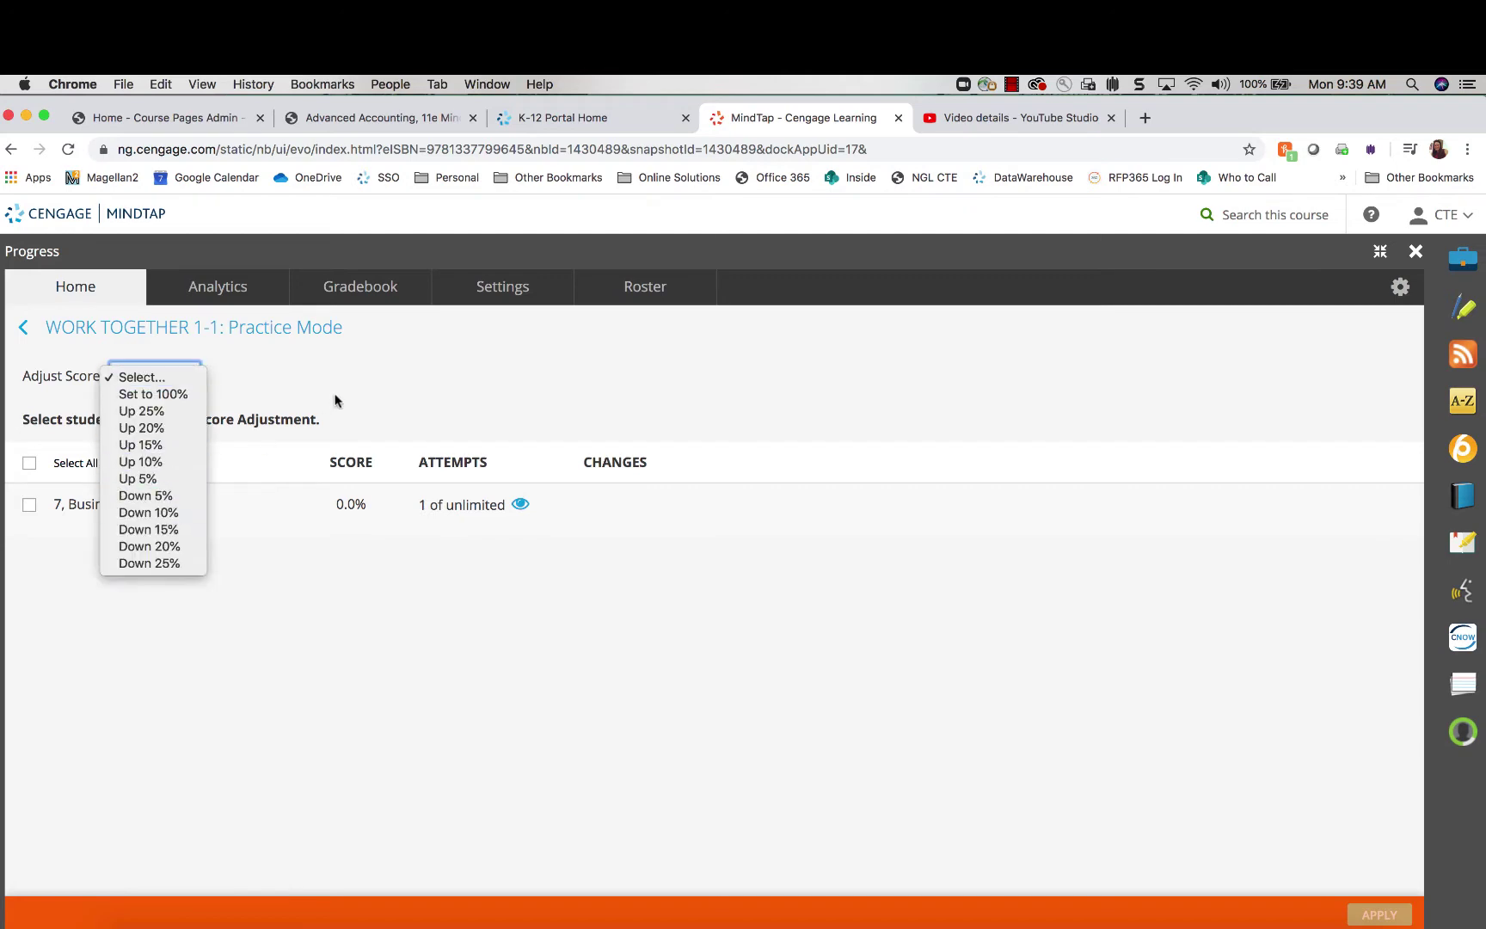
pyautogui.click(364, 396)
pyautogui.click(19, 332)
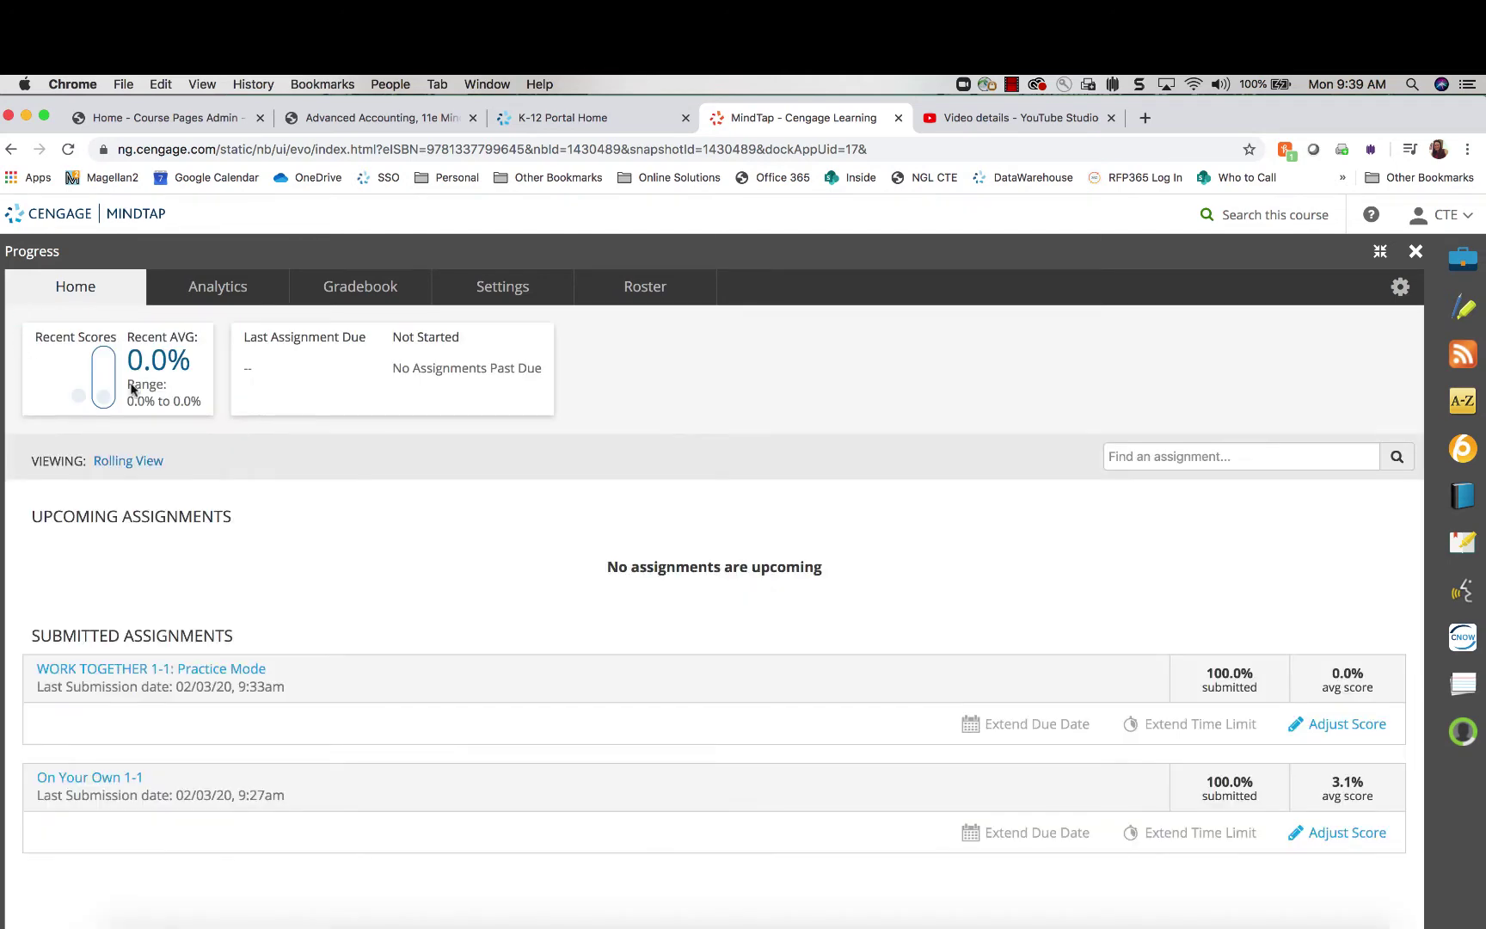
# Open the detailed review of the student's Attempt 1 on WORK TOGETHER 1-1: Practice Mode
pyautogui.click(205, 675)
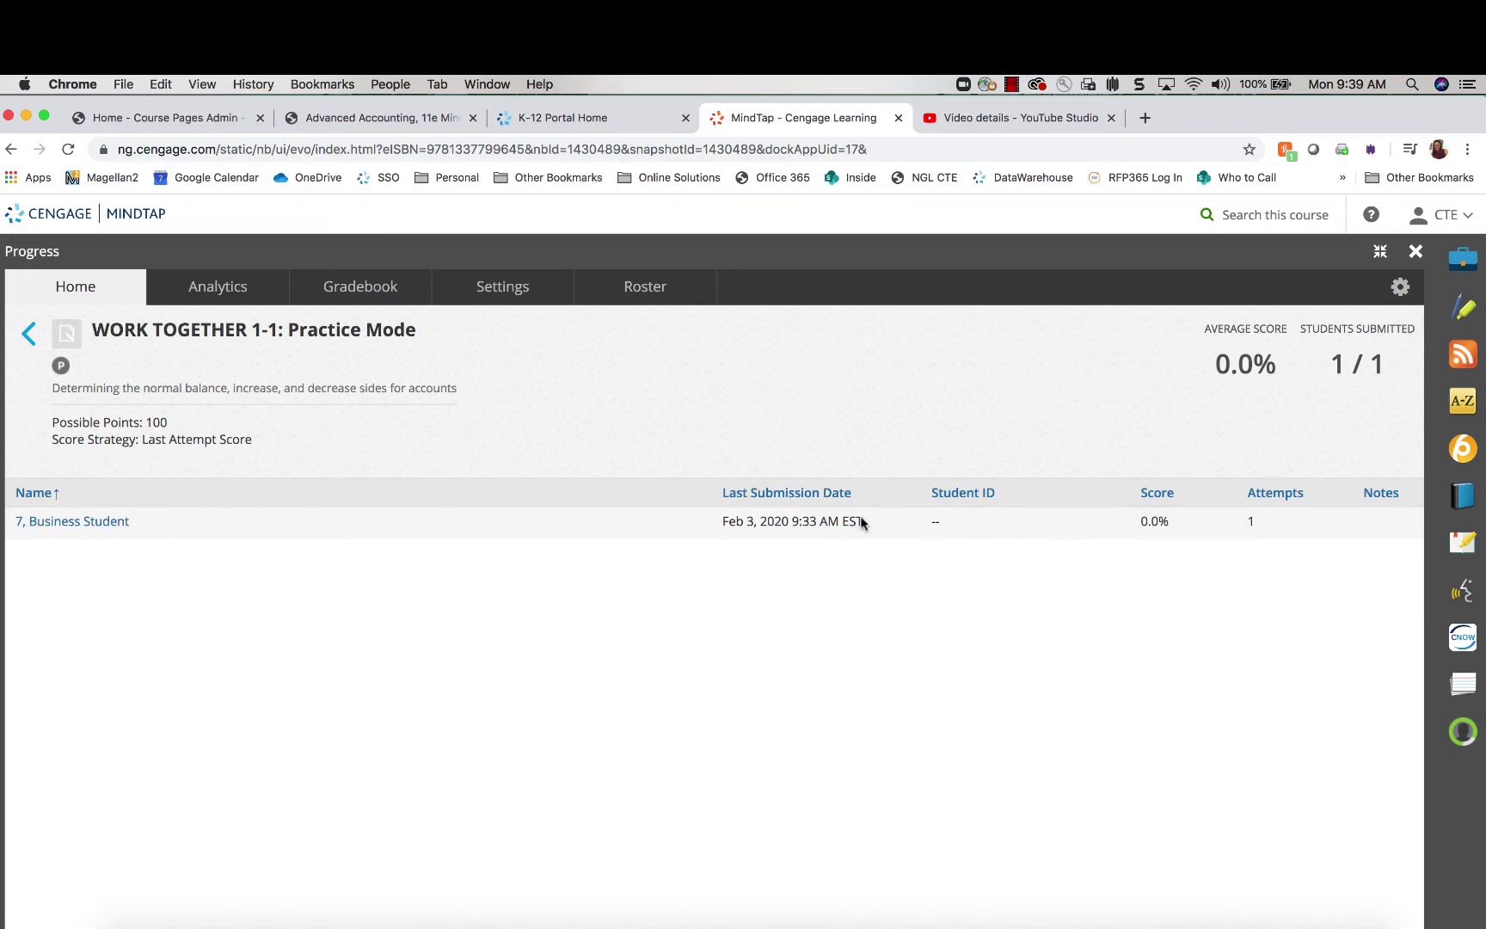
pyautogui.click(94, 523)
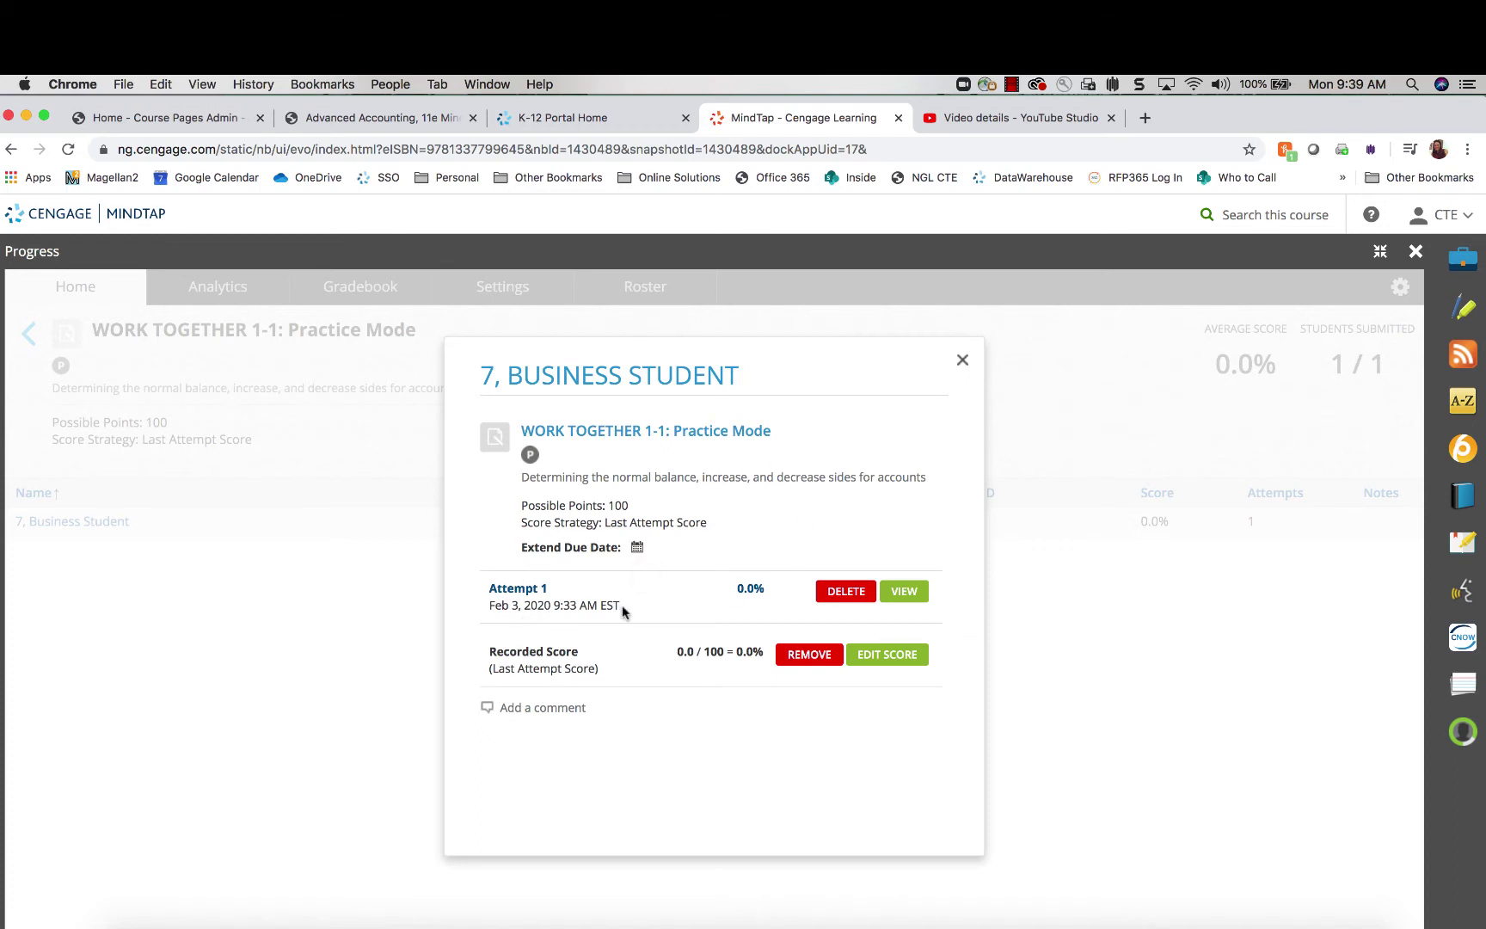
pyautogui.click(916, 596)
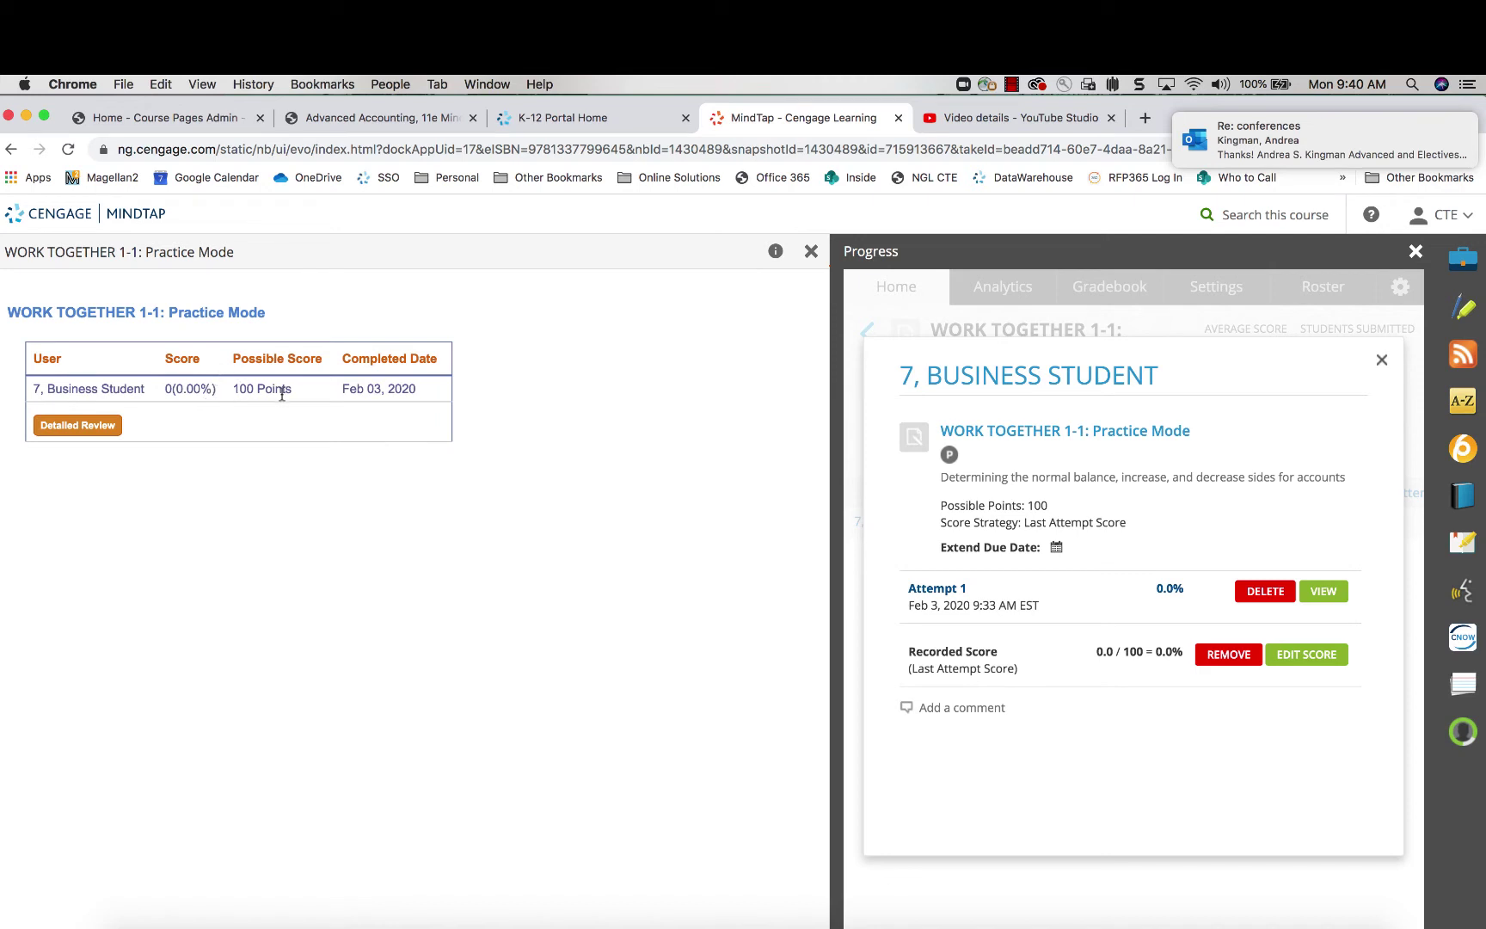
pyautogui.click(78, 425)
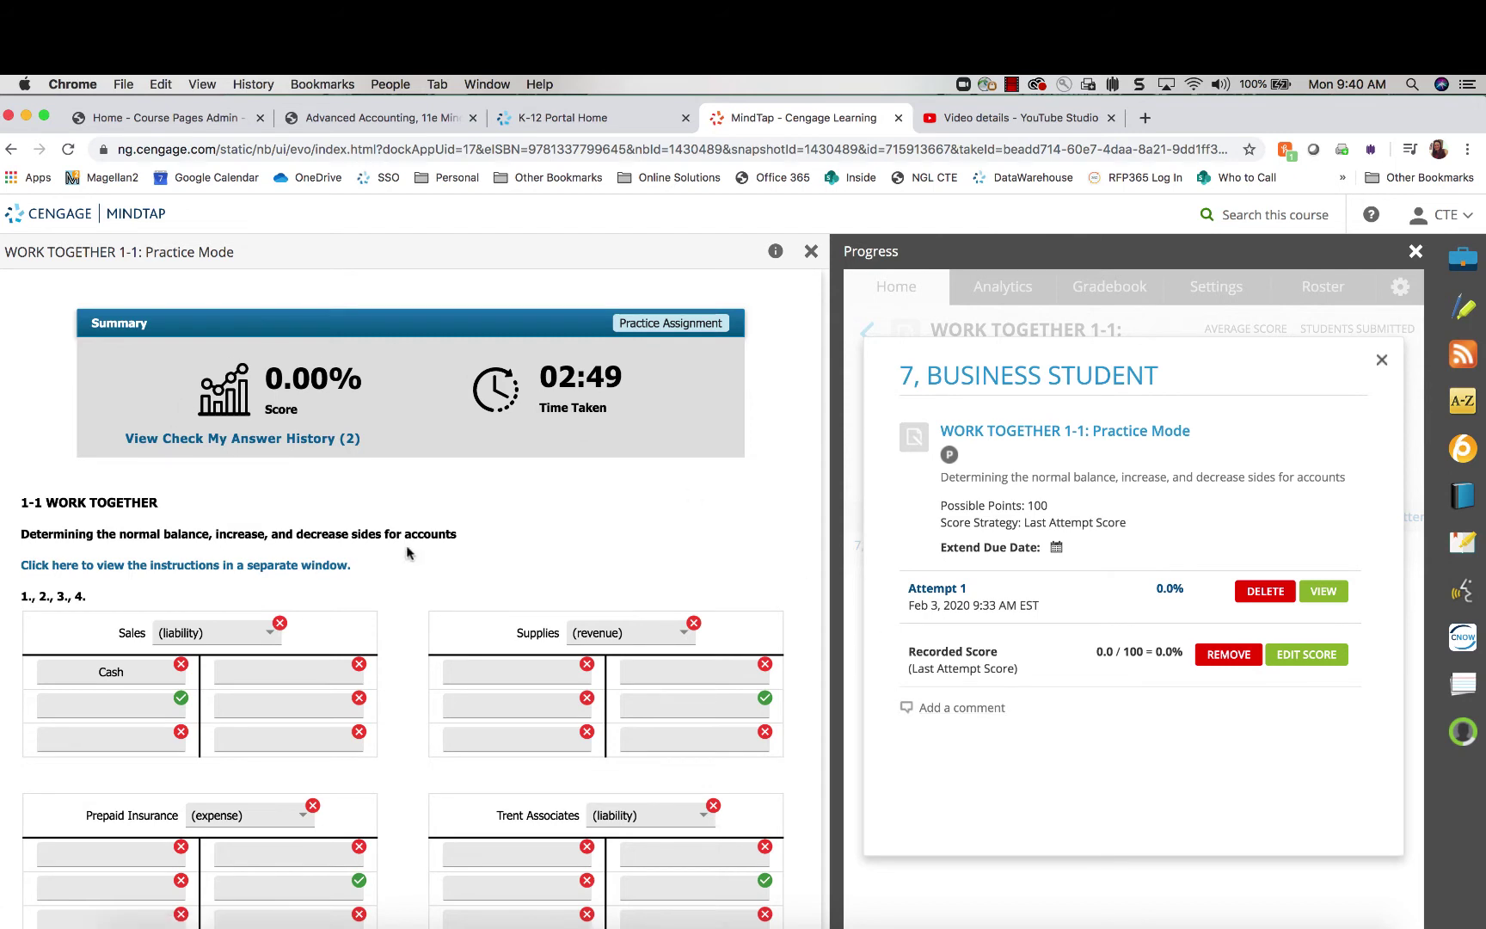
# View the Check My Answer history for the student's attempt and close it
pyautogui.scroll(-1, 402, 550)
pyautogui.scroll(1, 402, 551)
pyautogui.click(293, 443)
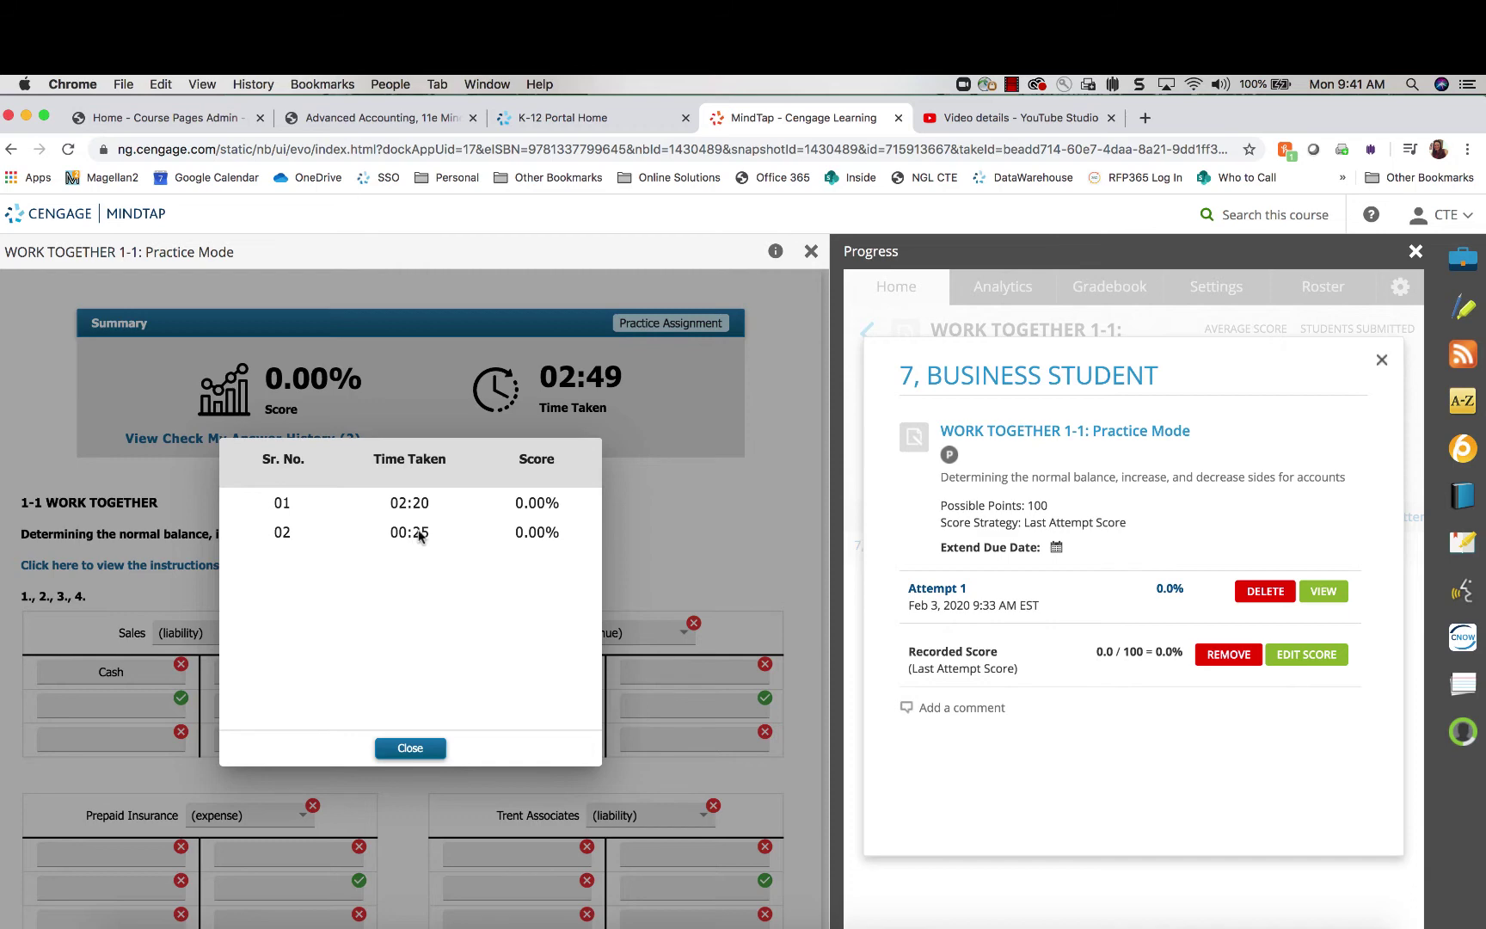
pyautogui.click(410, 748)
# Examine the graded answers in the student's attempt, from the Sales account through Petty Cash, along with the score summary
pyautogui.scroll(-1, 494, 559)
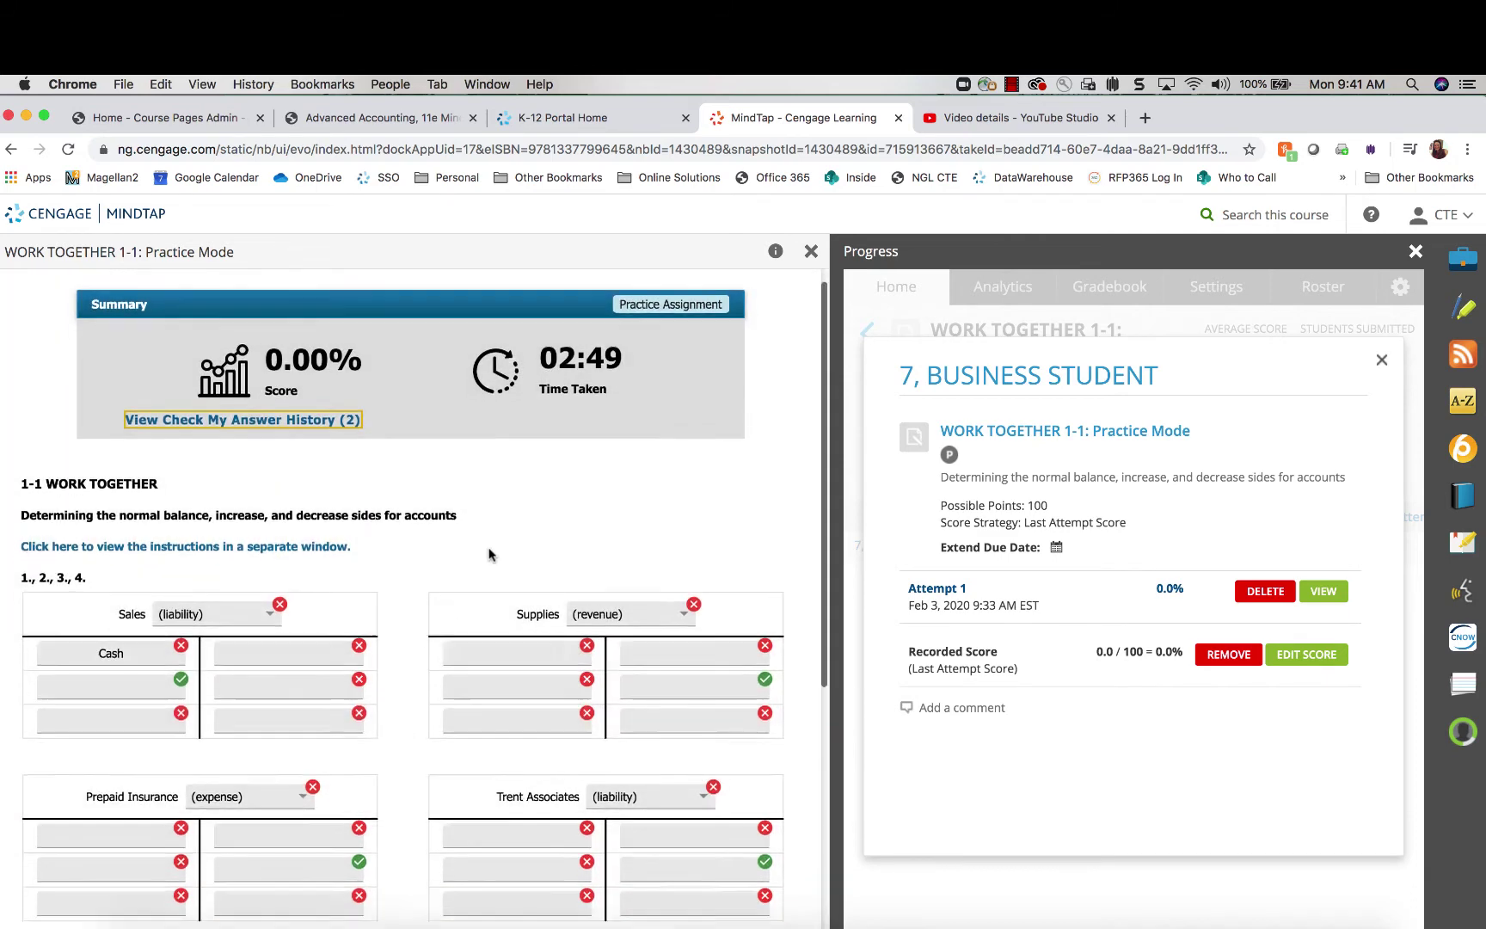
pyautogui.scroll(-5, 489, 554)
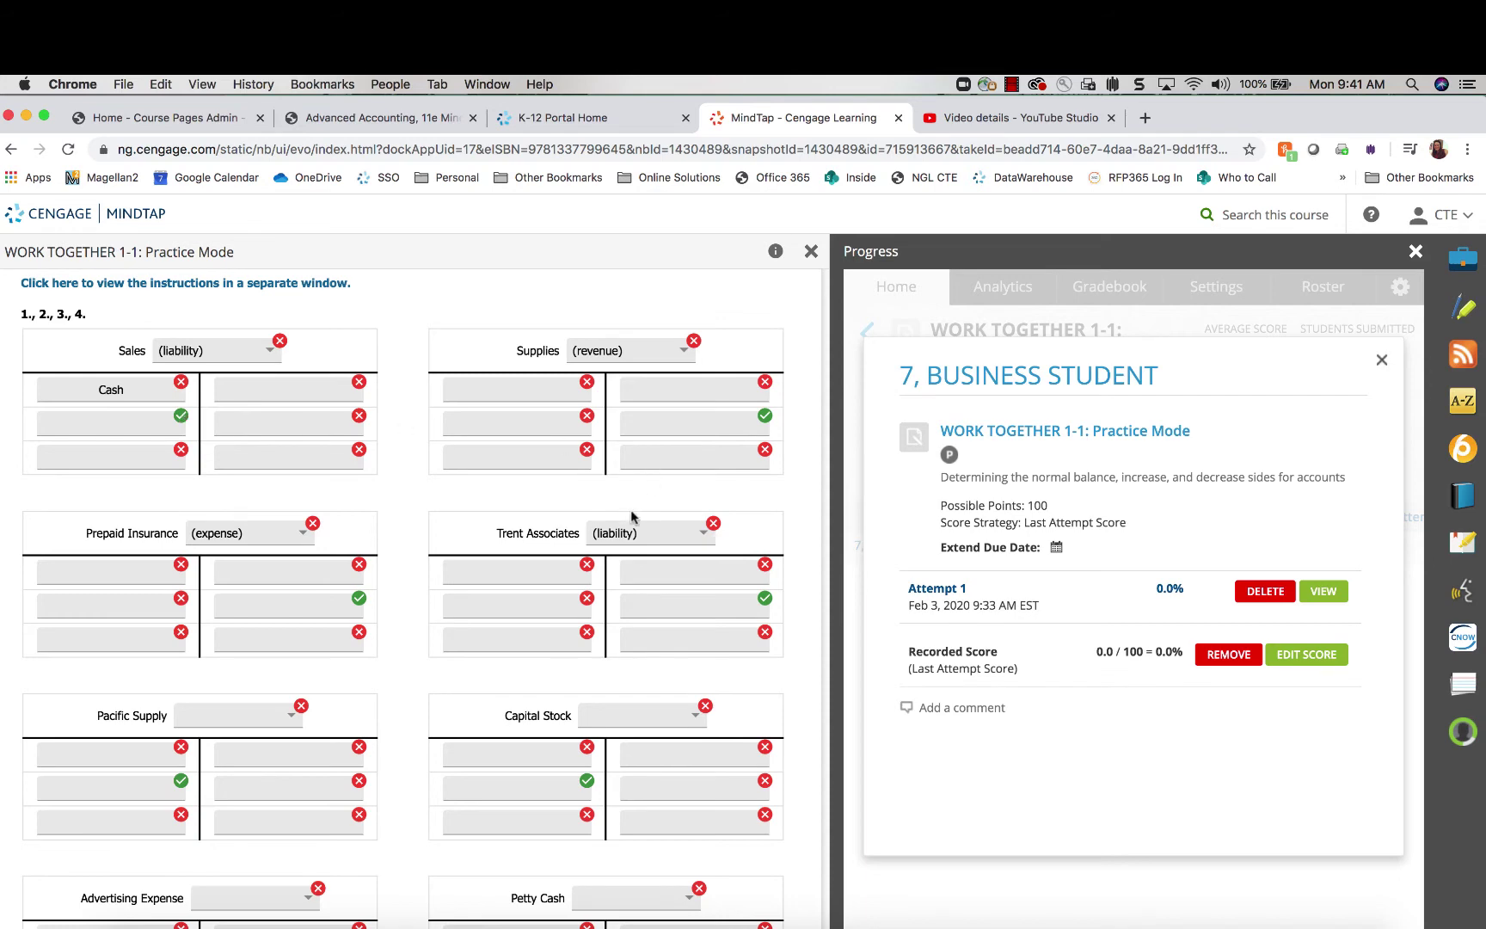
pyautogui.scroll(-2, 550, 550)
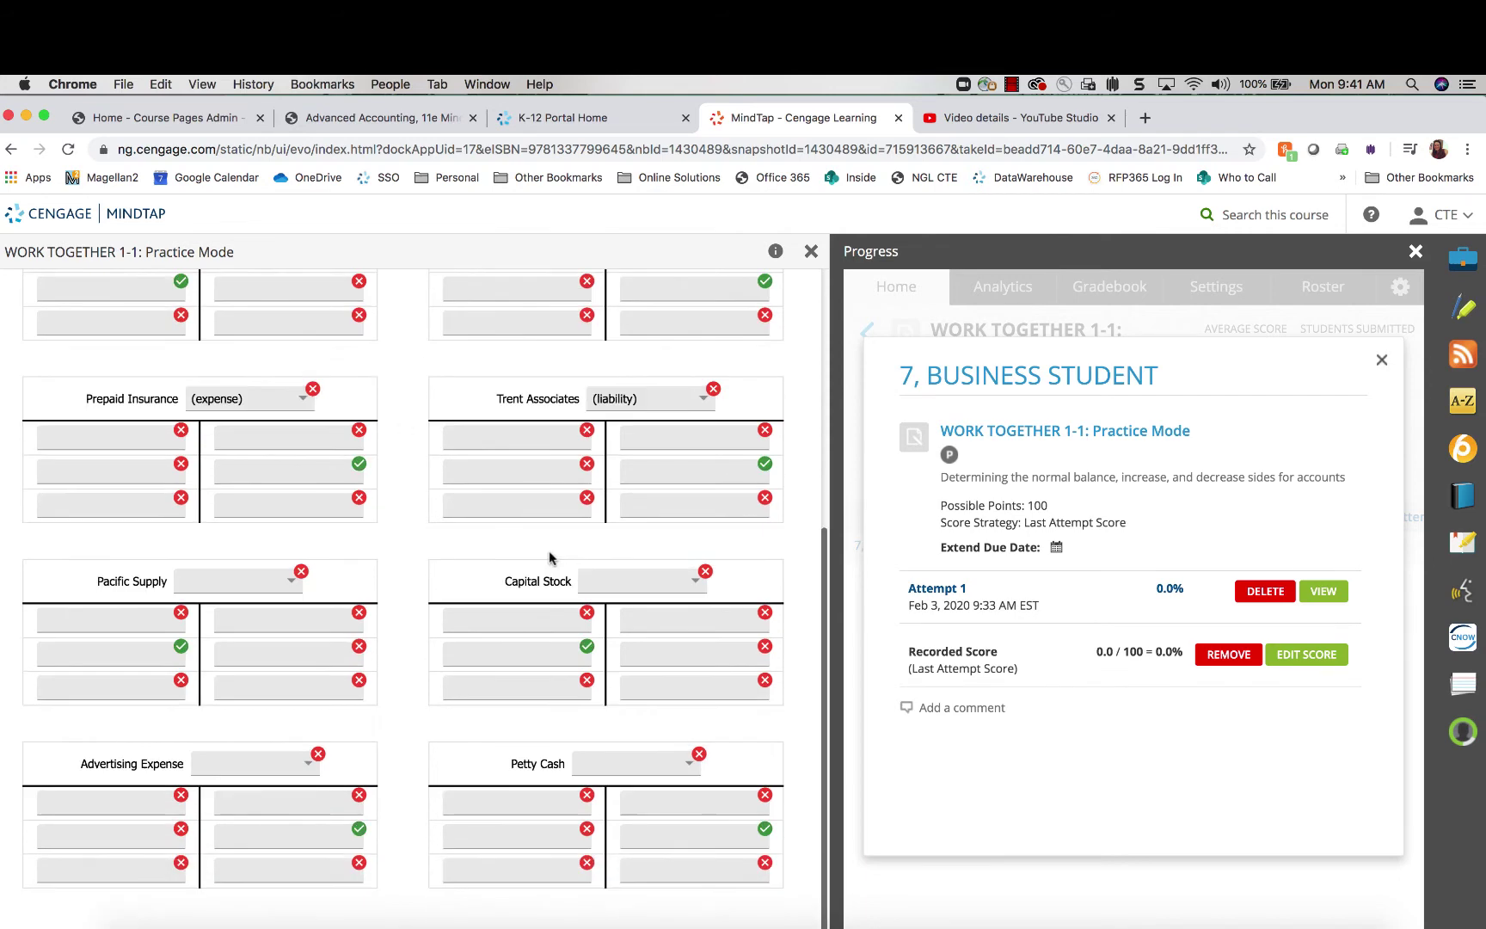
pyautogui.scroll(5, 550, 550)
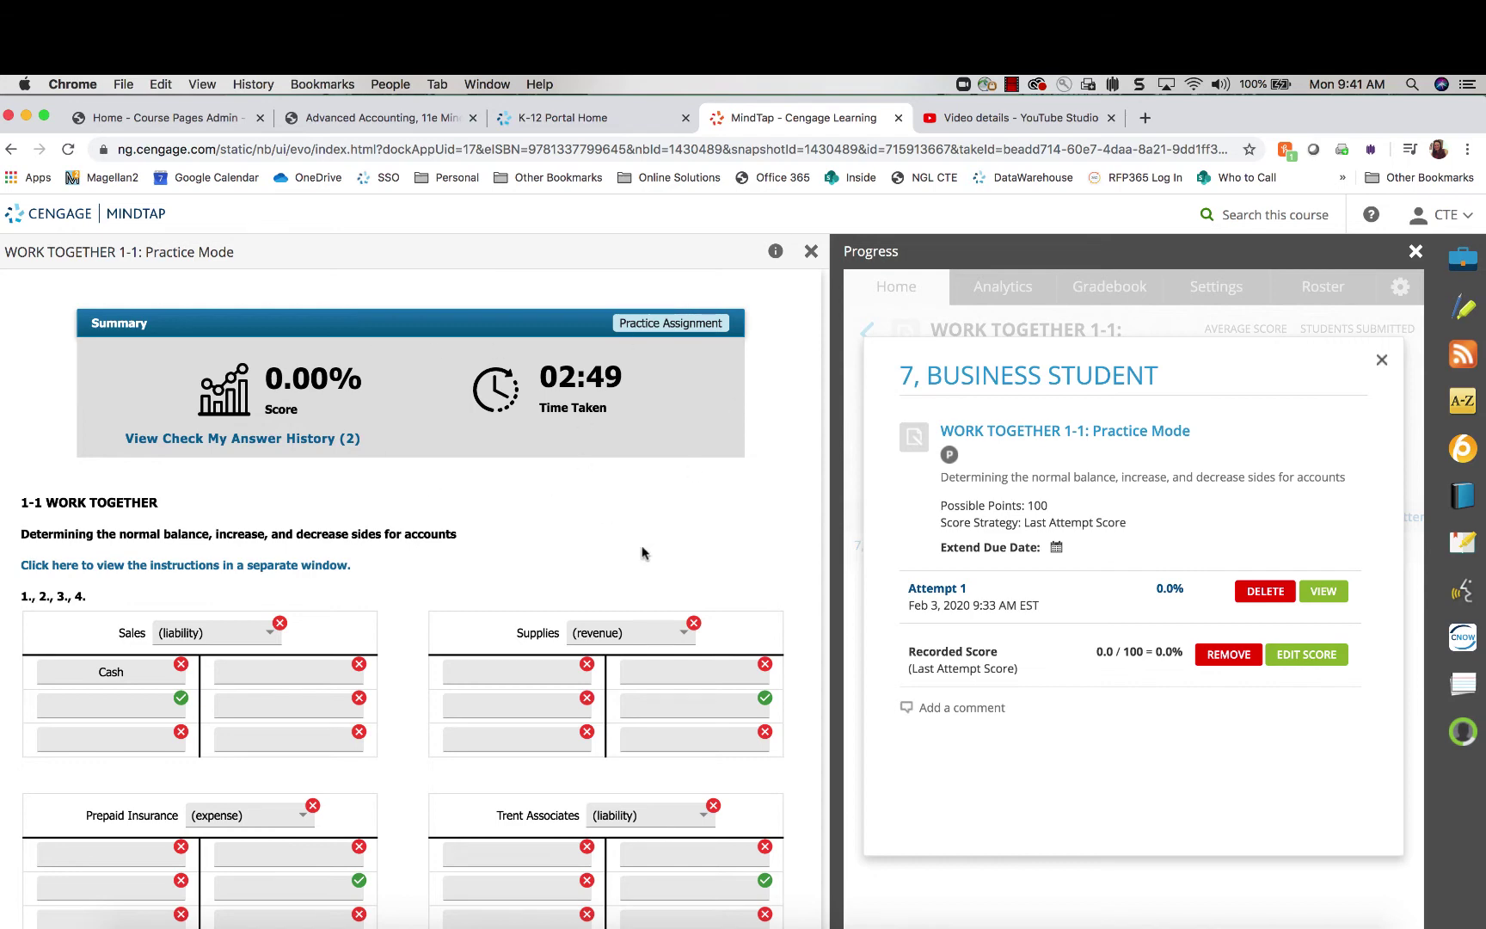
pyautogui.scroll(-5, 633, 577)
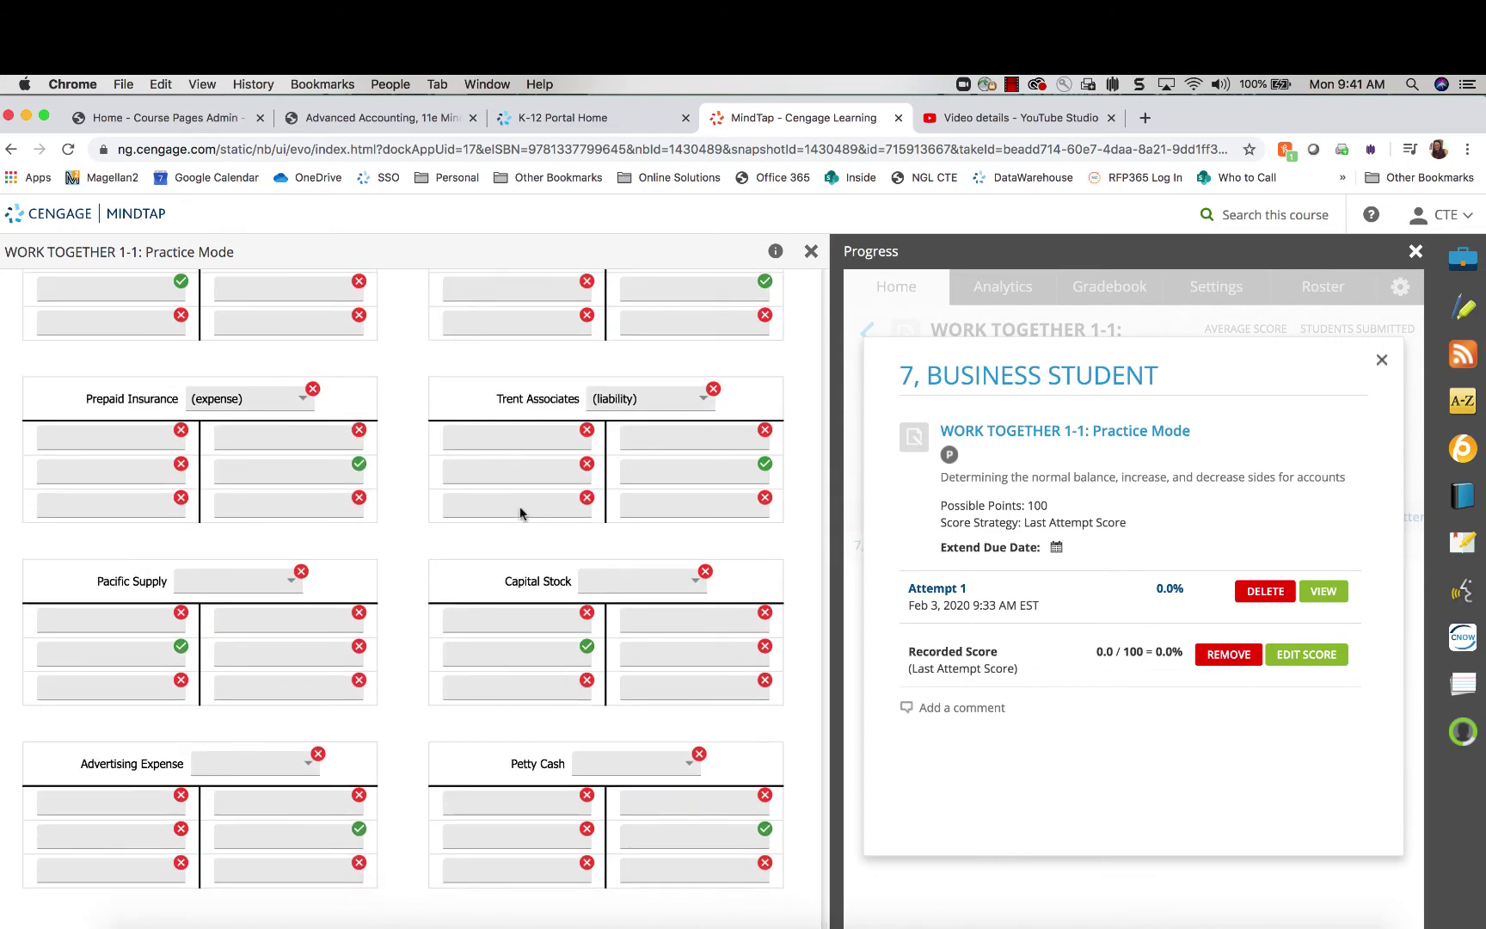
pyautogui.scroll(5, 519, 506)
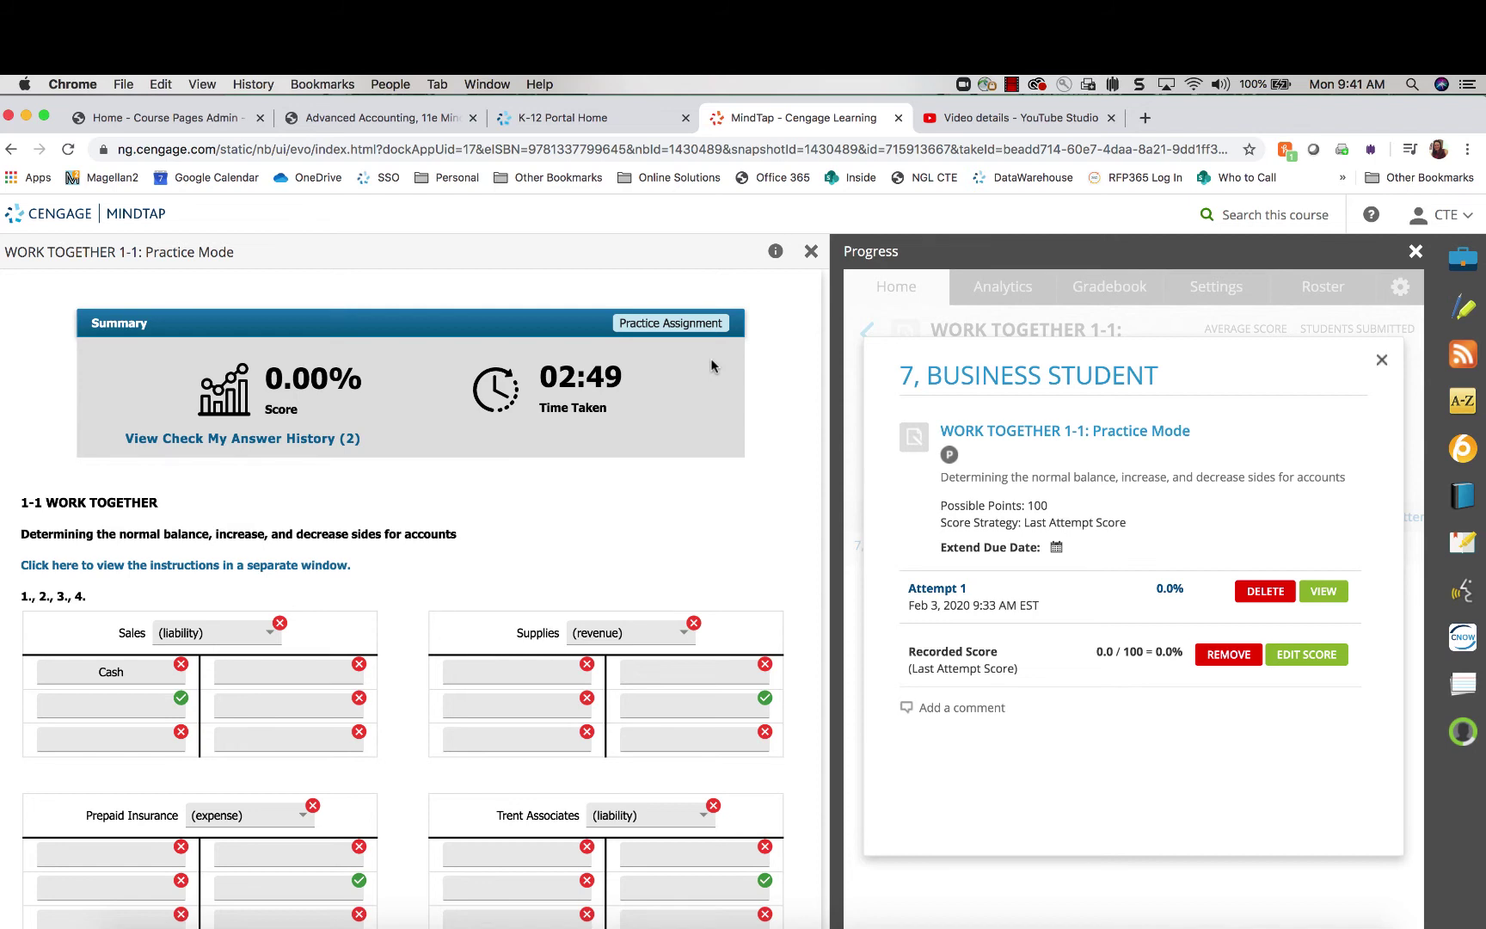
pyautogui.scroll(-3, 703, 413)
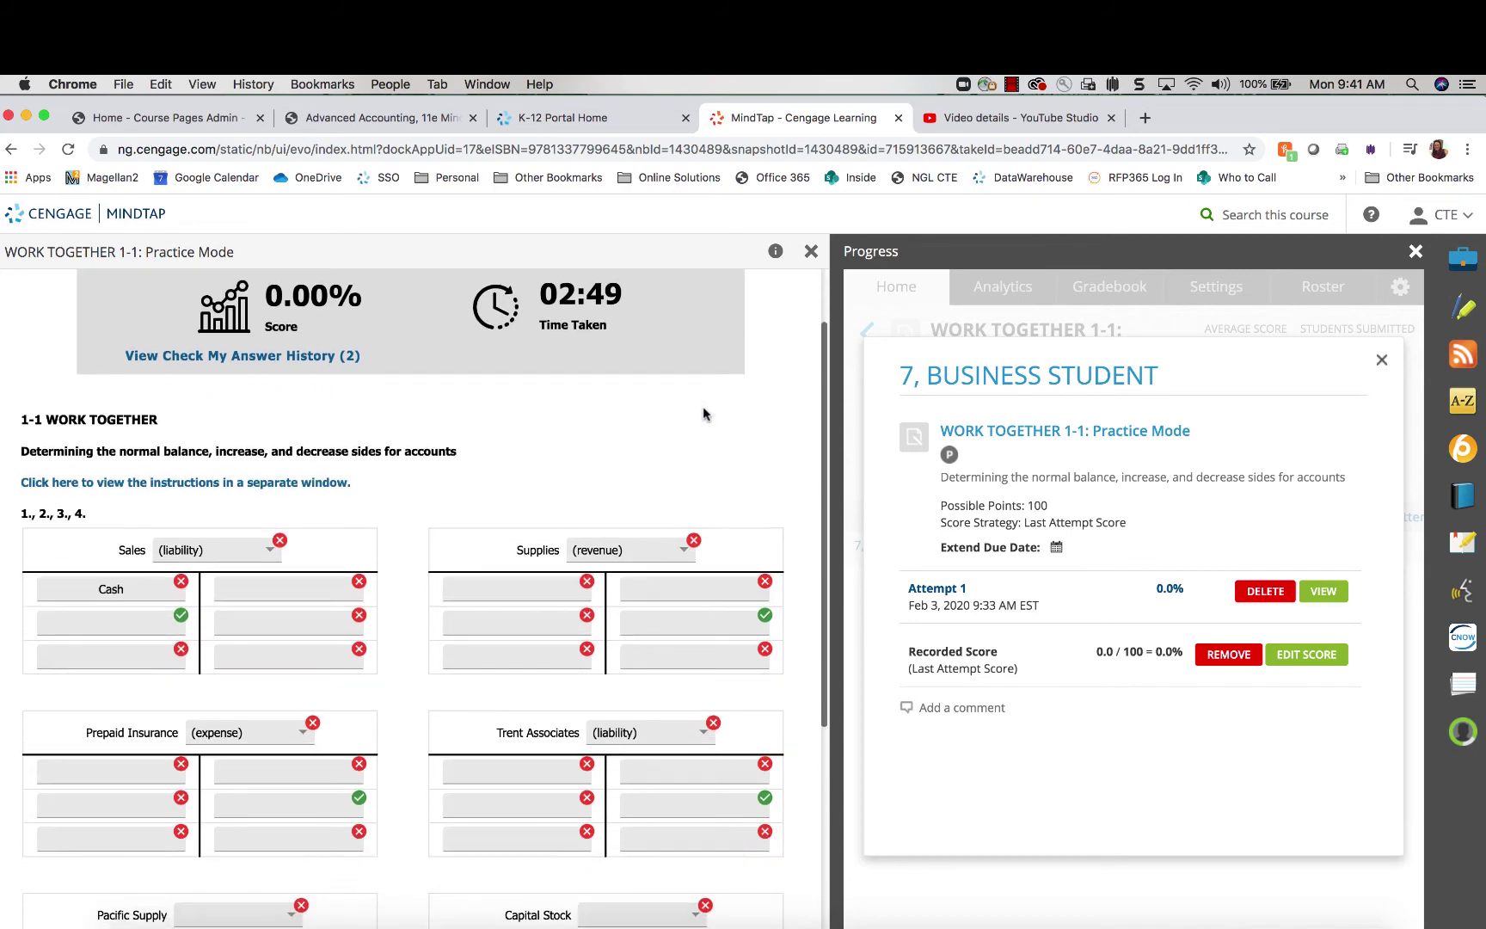
pyautogui.scroll(3, 703, 413)
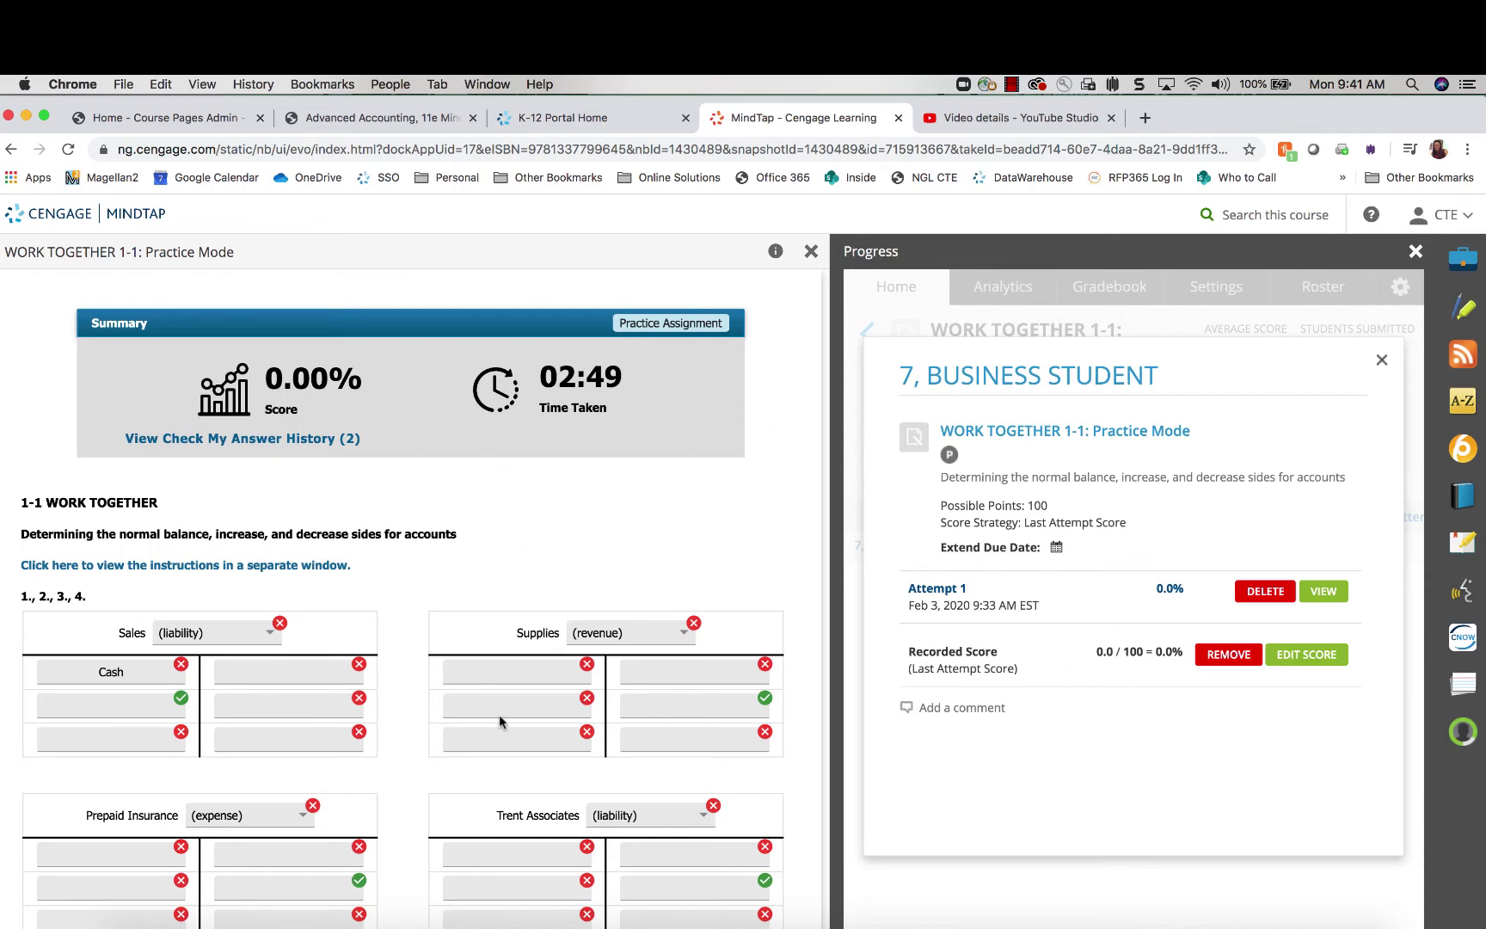
pyautogui.scroll(-5, 502, 721)
pyautogui.scroll(6, 502, 720)
pyautogui.scroll(-5, 602, 612)
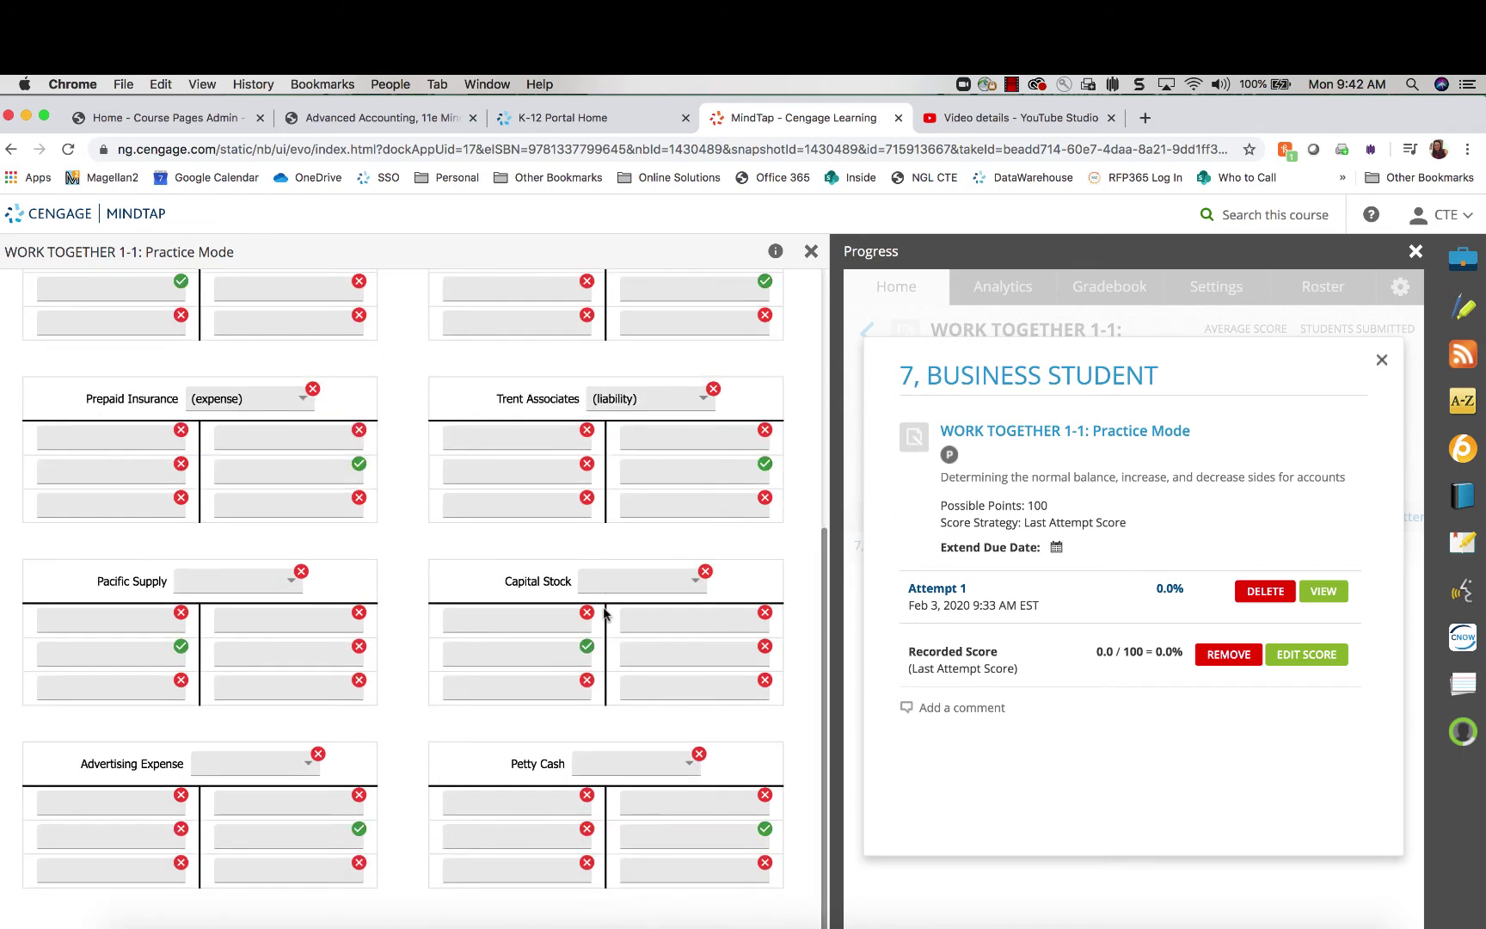
pyautogui.scroll(2, 607, 613)
pyautogui.scroll(3, 606, 613)
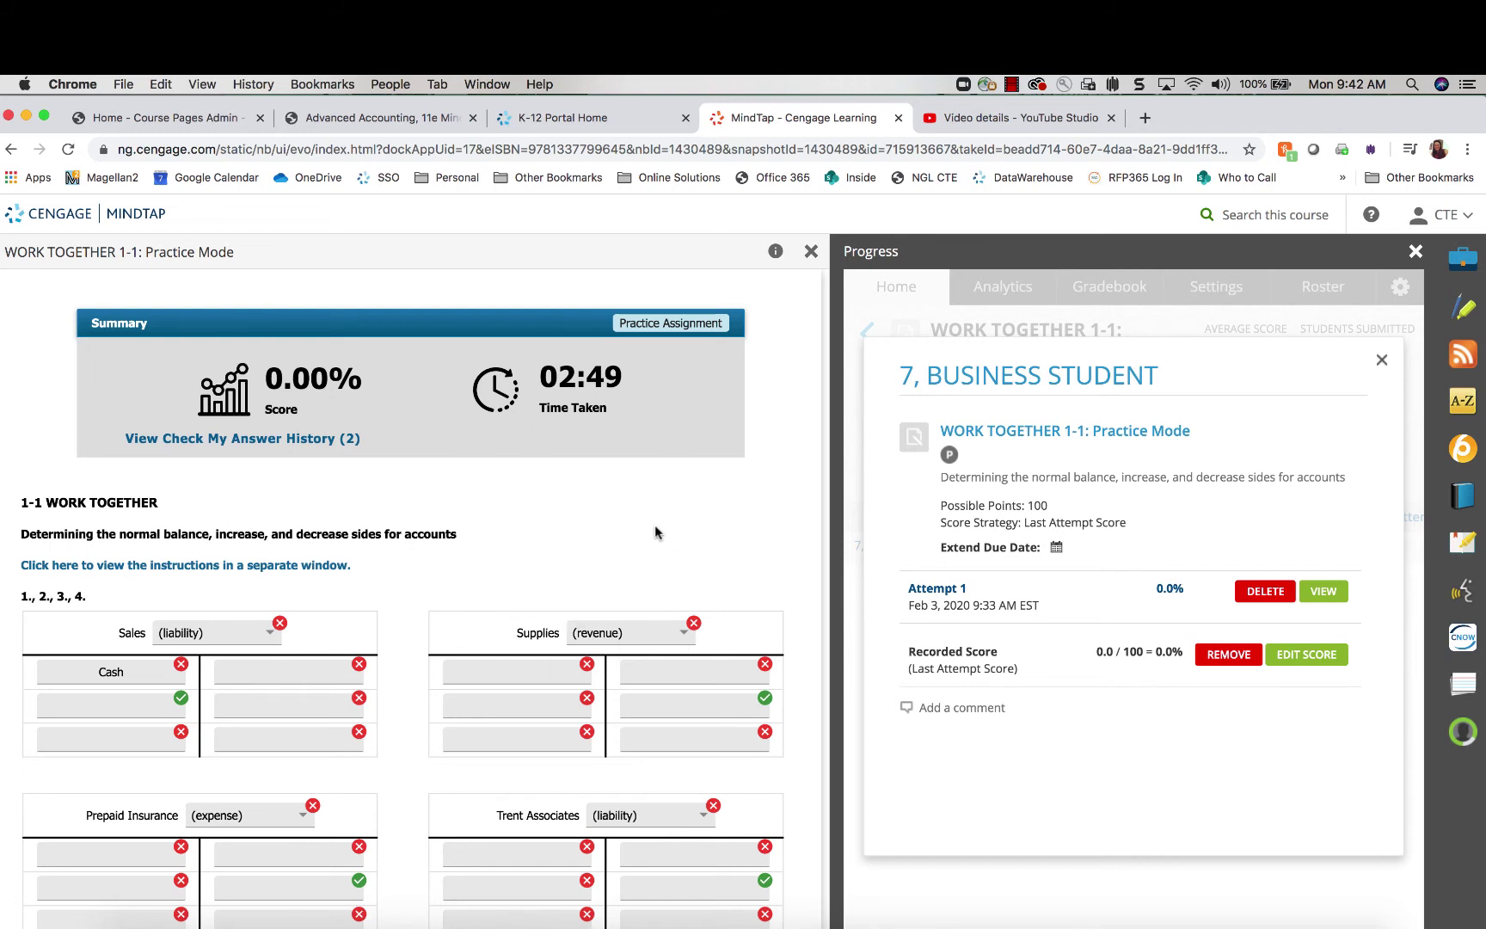
# Close the student's attempt details and review, and look across the assignment columns in the Gradebook
pyautogui.click(1382, 360)
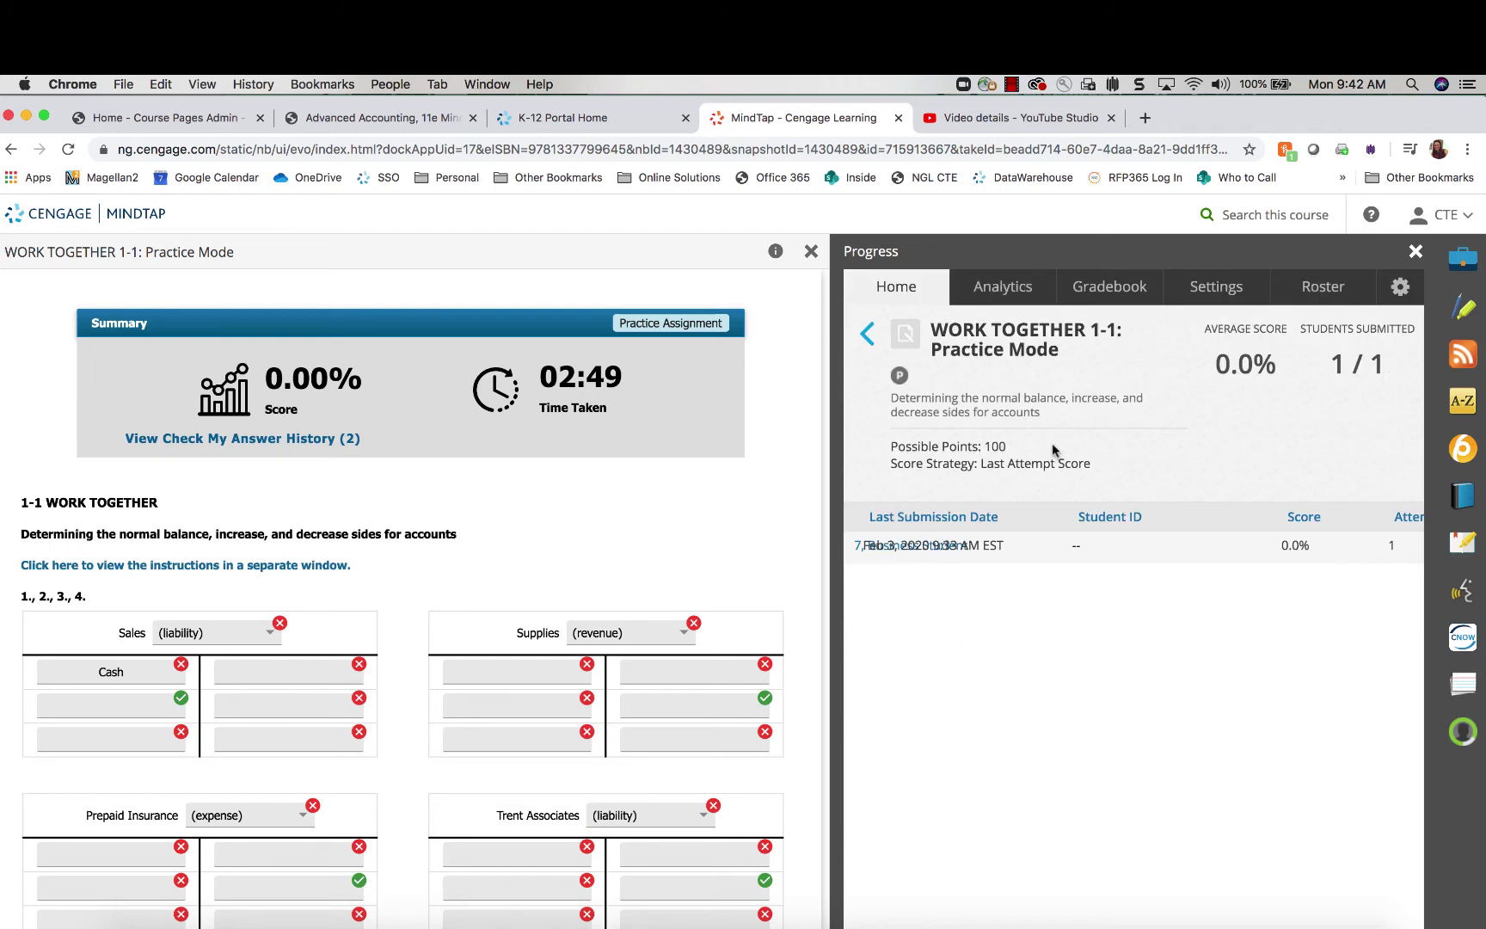
pyautogui.click(811, 251)
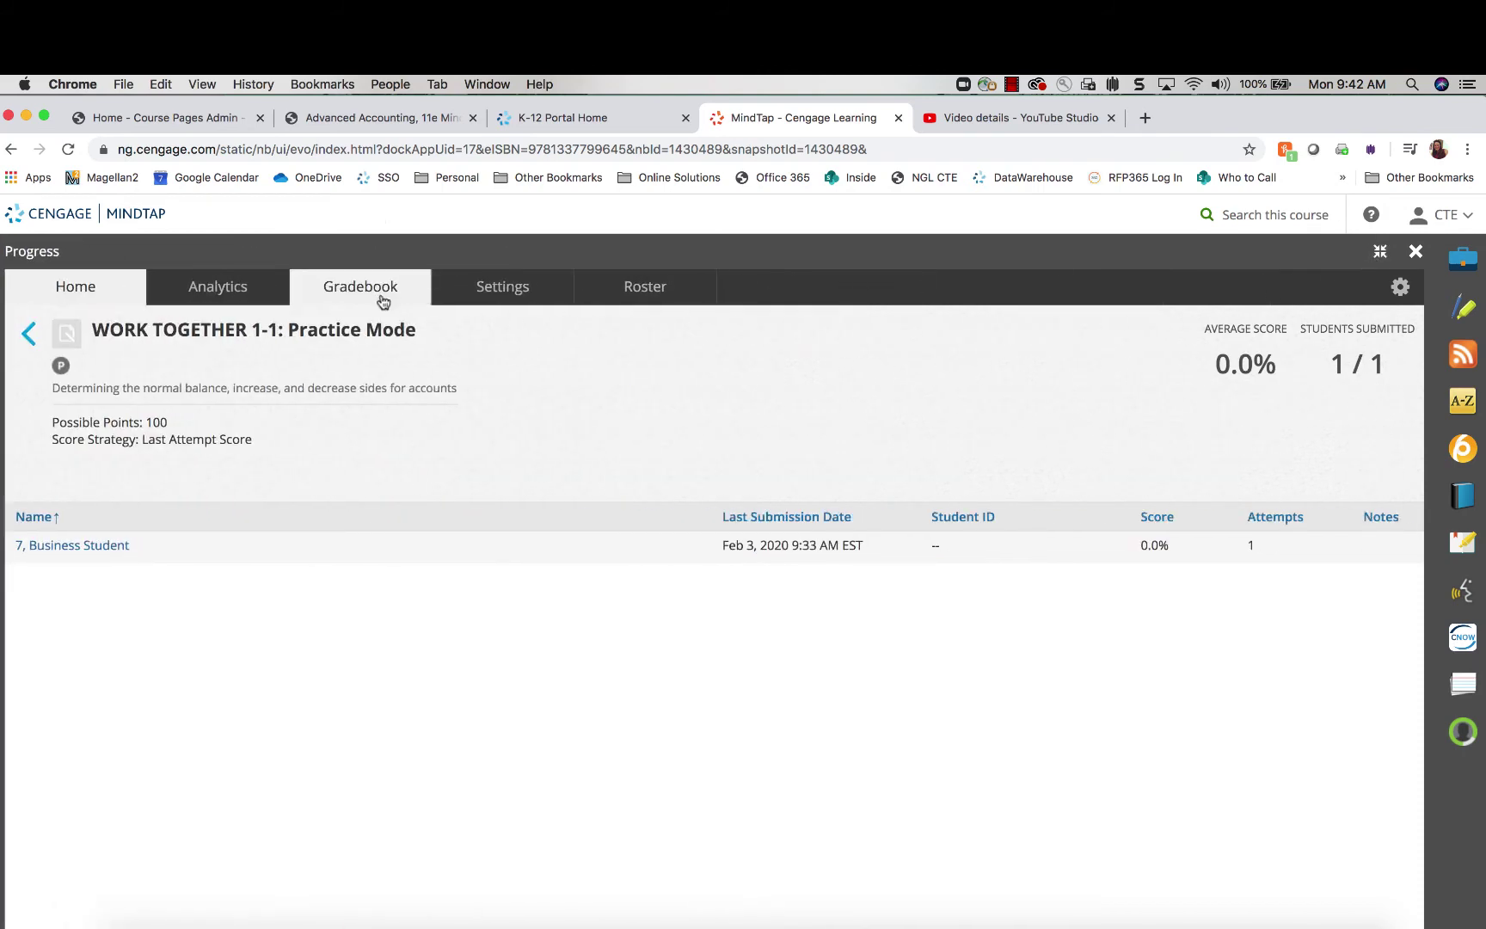
pyautogui.click(381, 295)
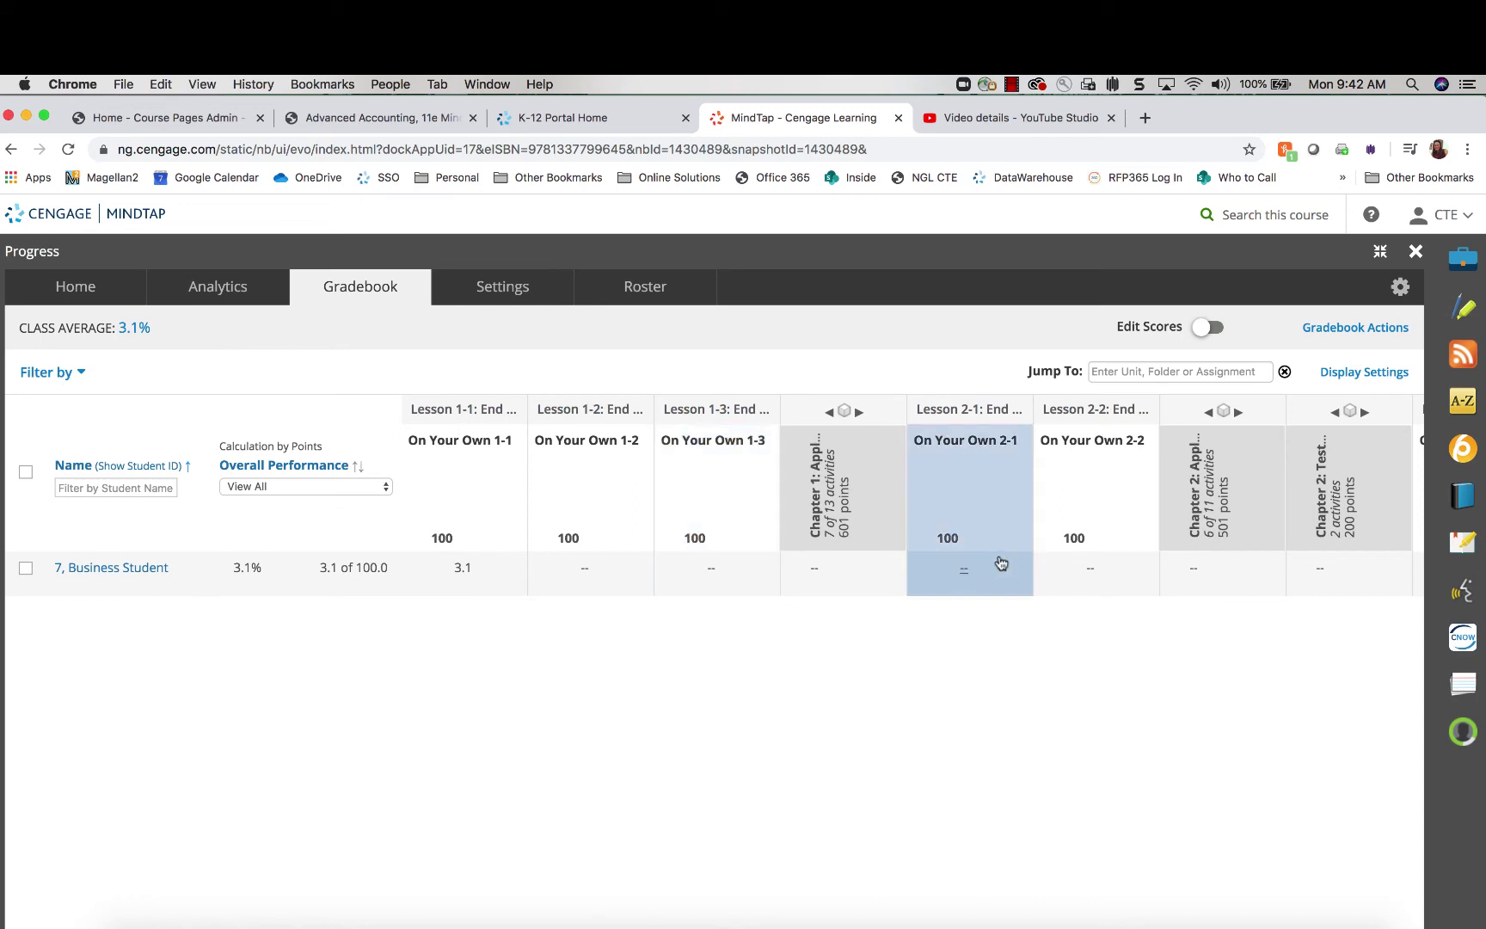
pyautogui.hscroll(15, 1177, 576)
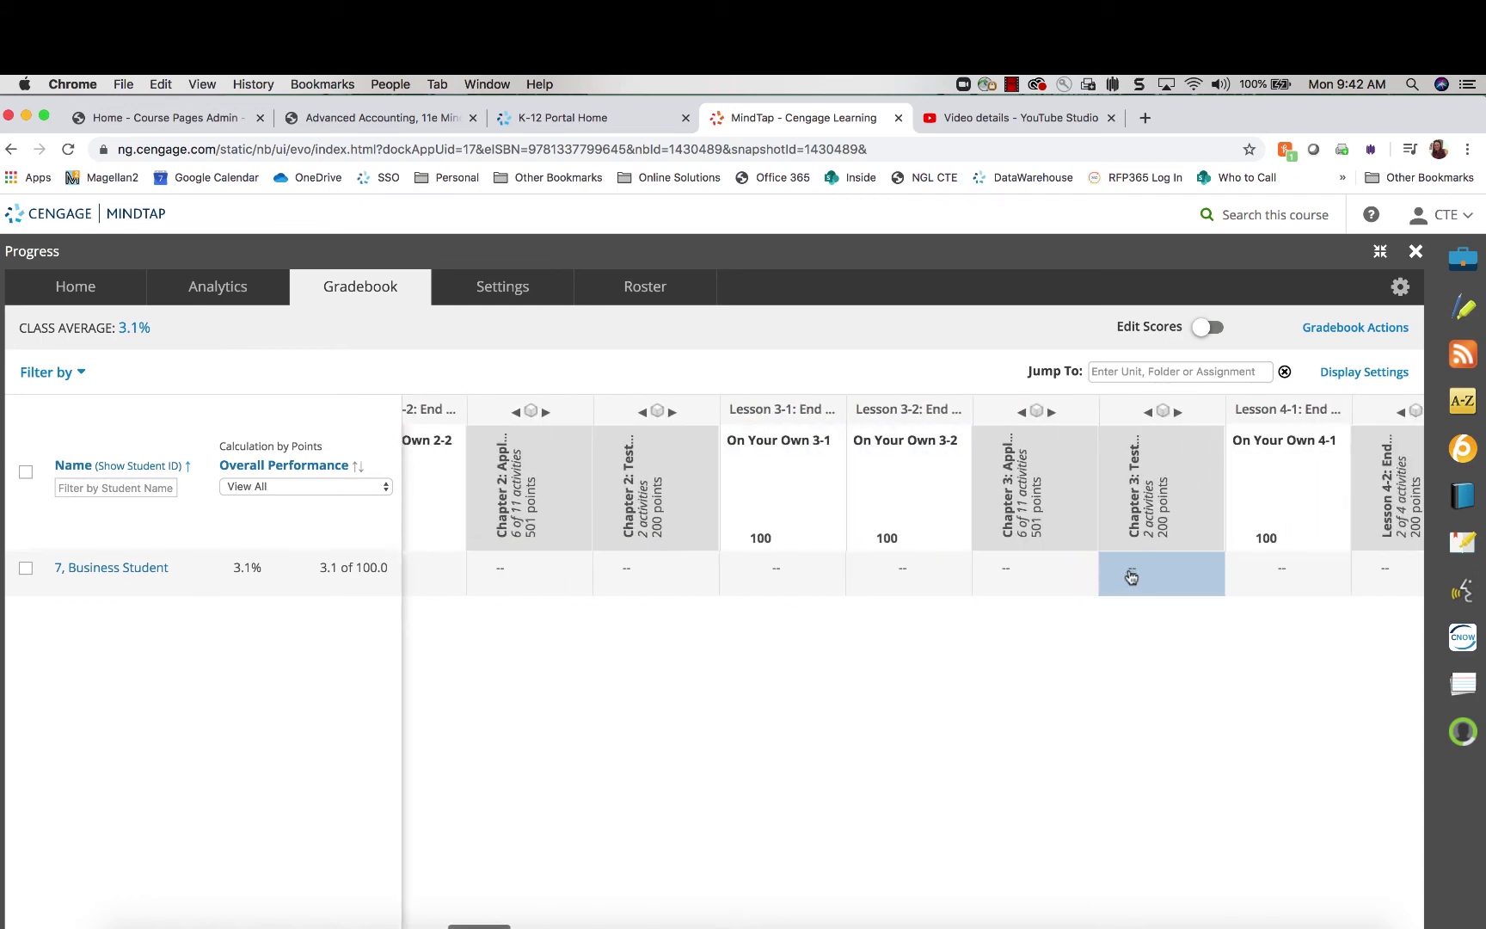
pyautogui.hscroll(-15, 1043, 574)
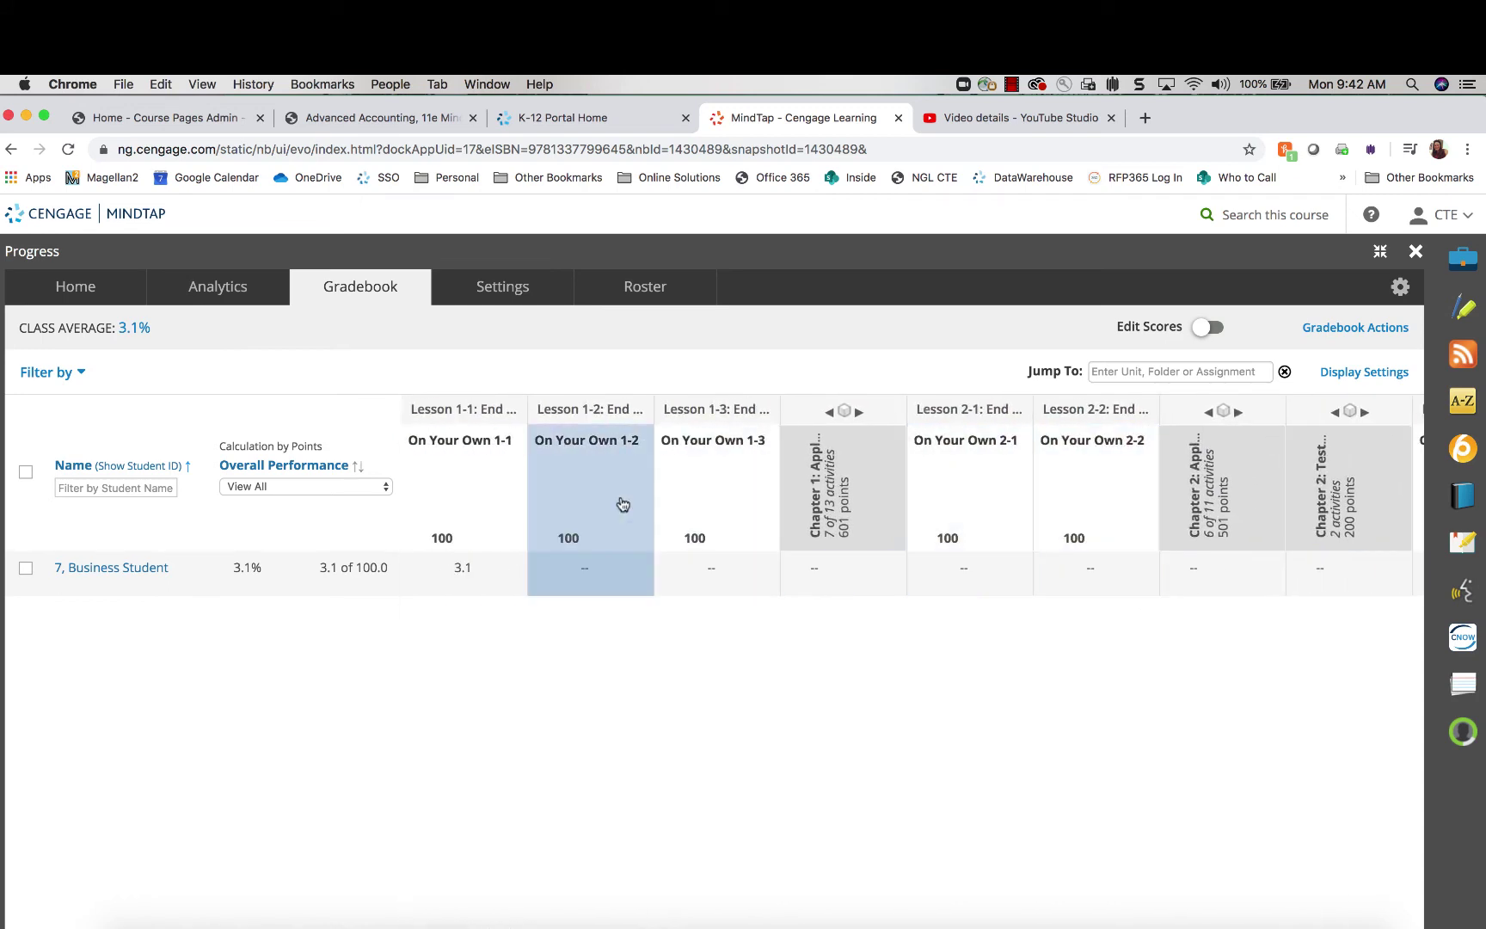
# Find 17-1 in the Gradebook and jump to Application Problem 17-1.1
pyautogui.click(1171, 373)
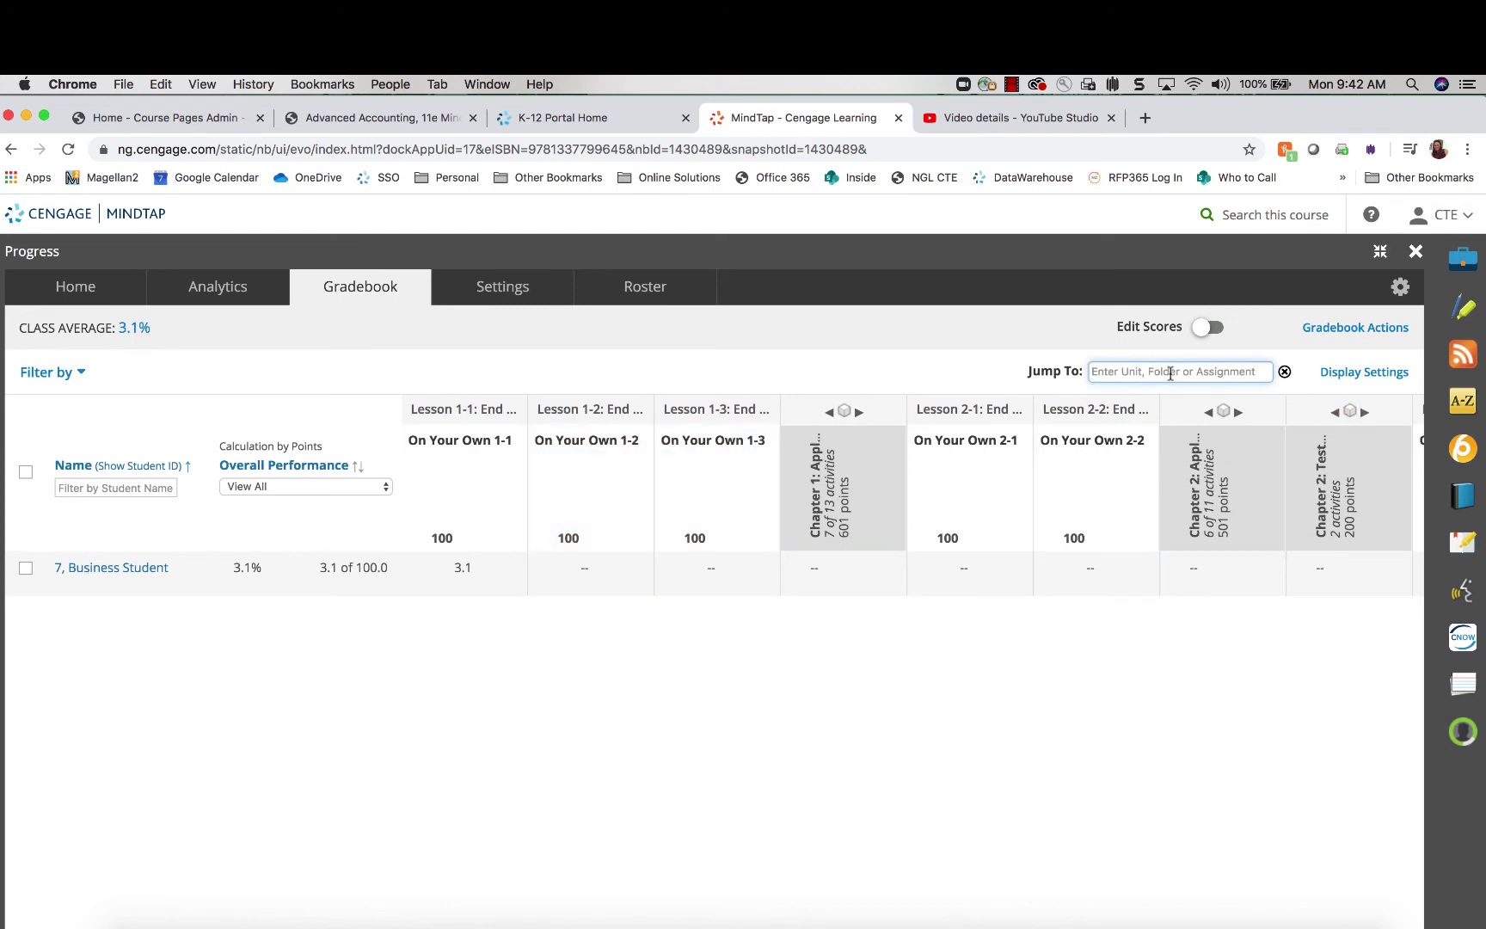
pyautogui.write('17-1')
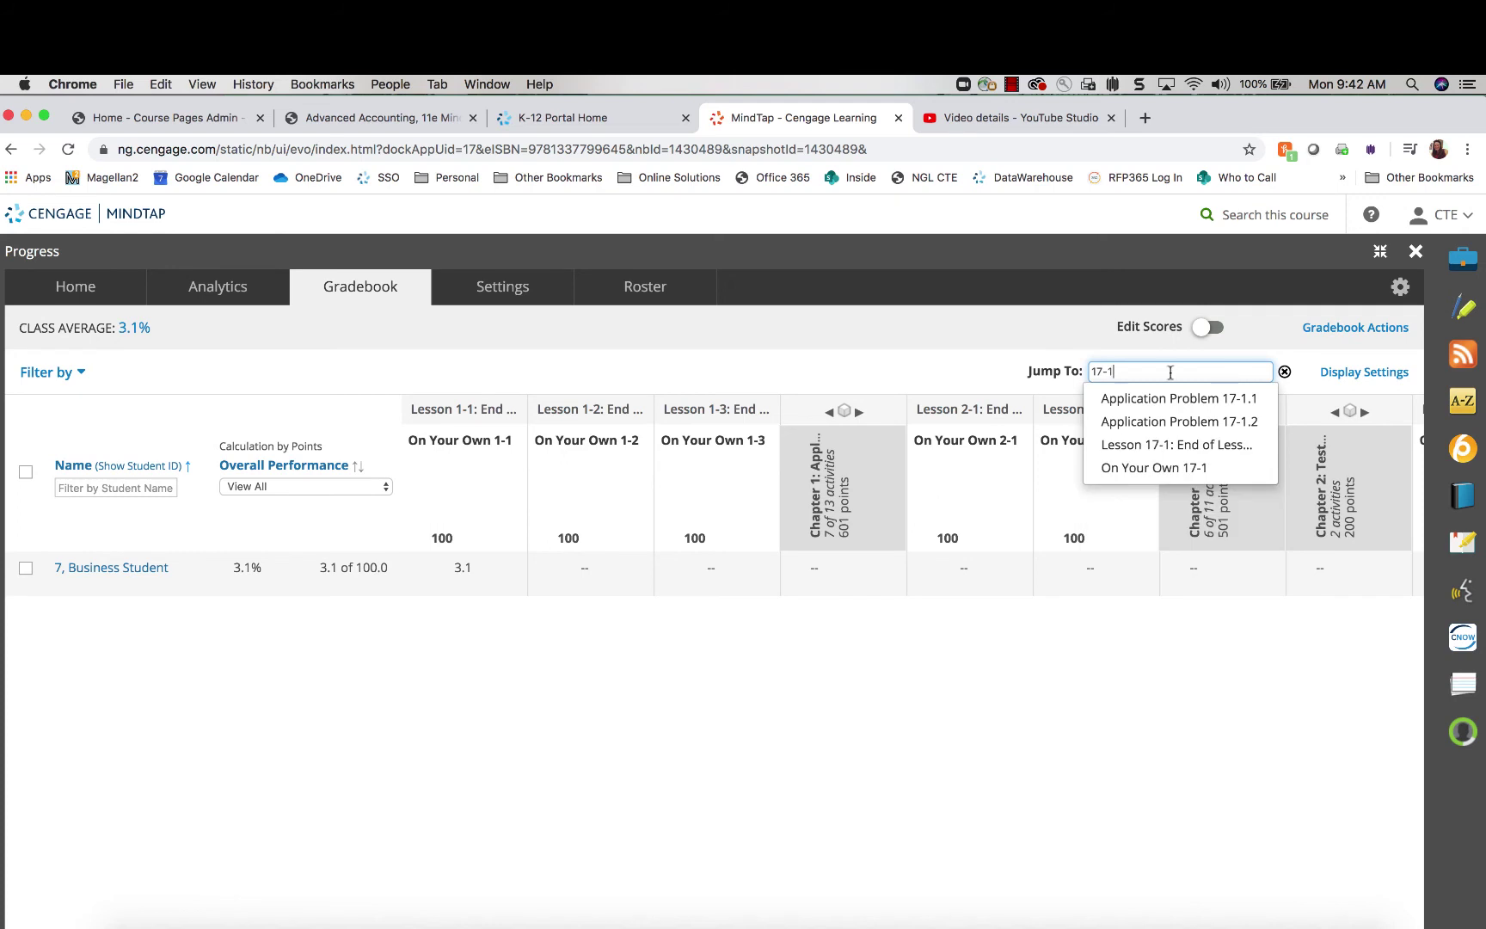
pyautogui.click(1167, 401)
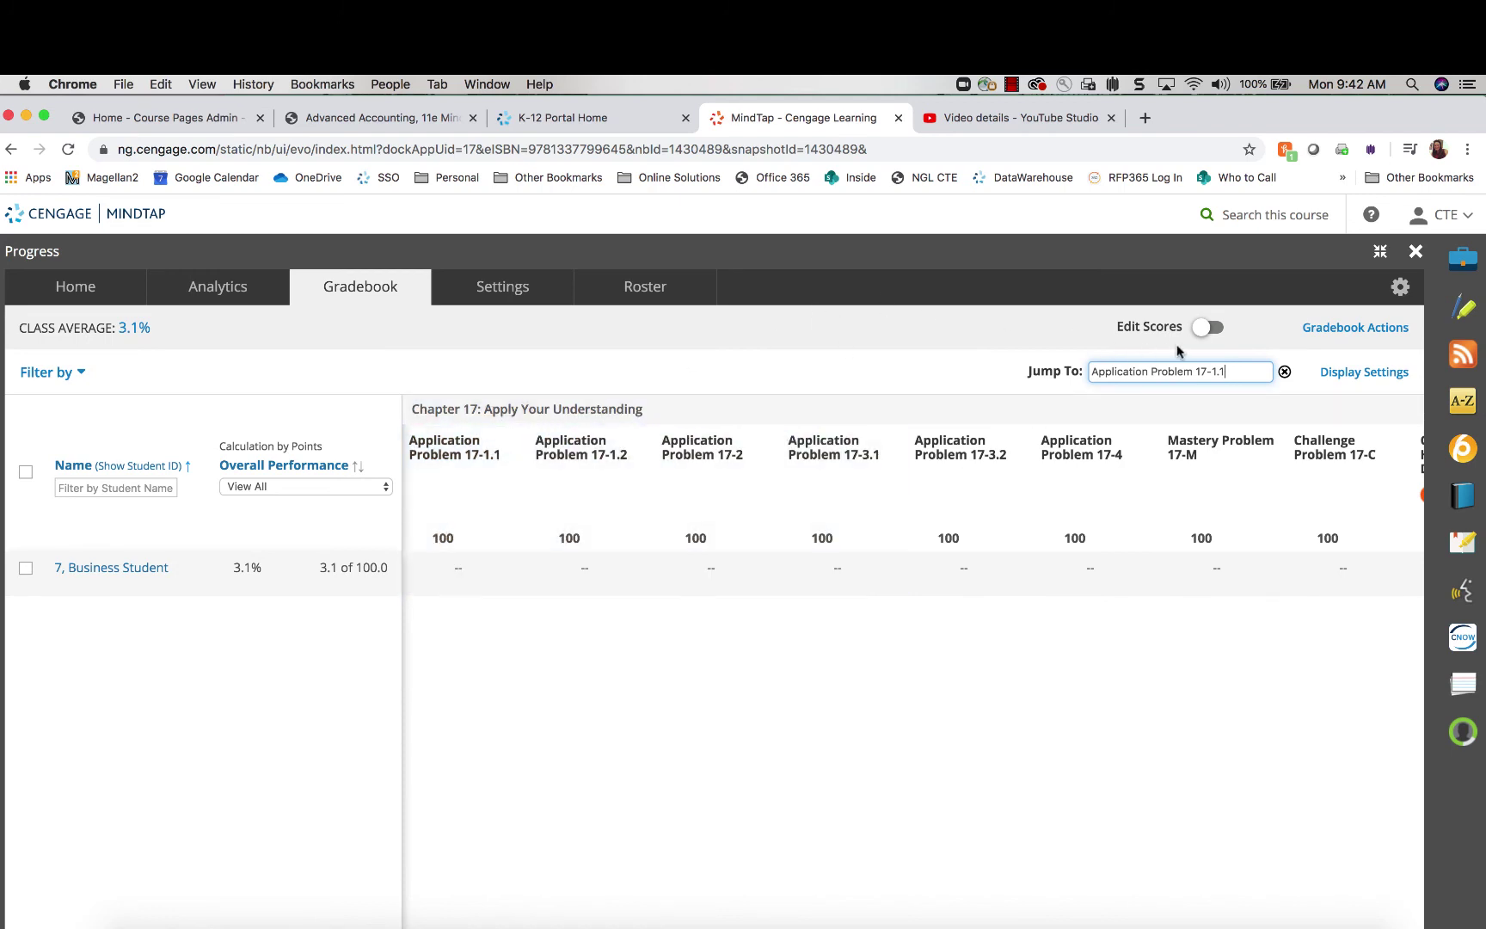
# Turn on score editing and set the student's Application Problem 17-3.1 score to 90, accepting the possible override
pyautogui.click(1203, 331)
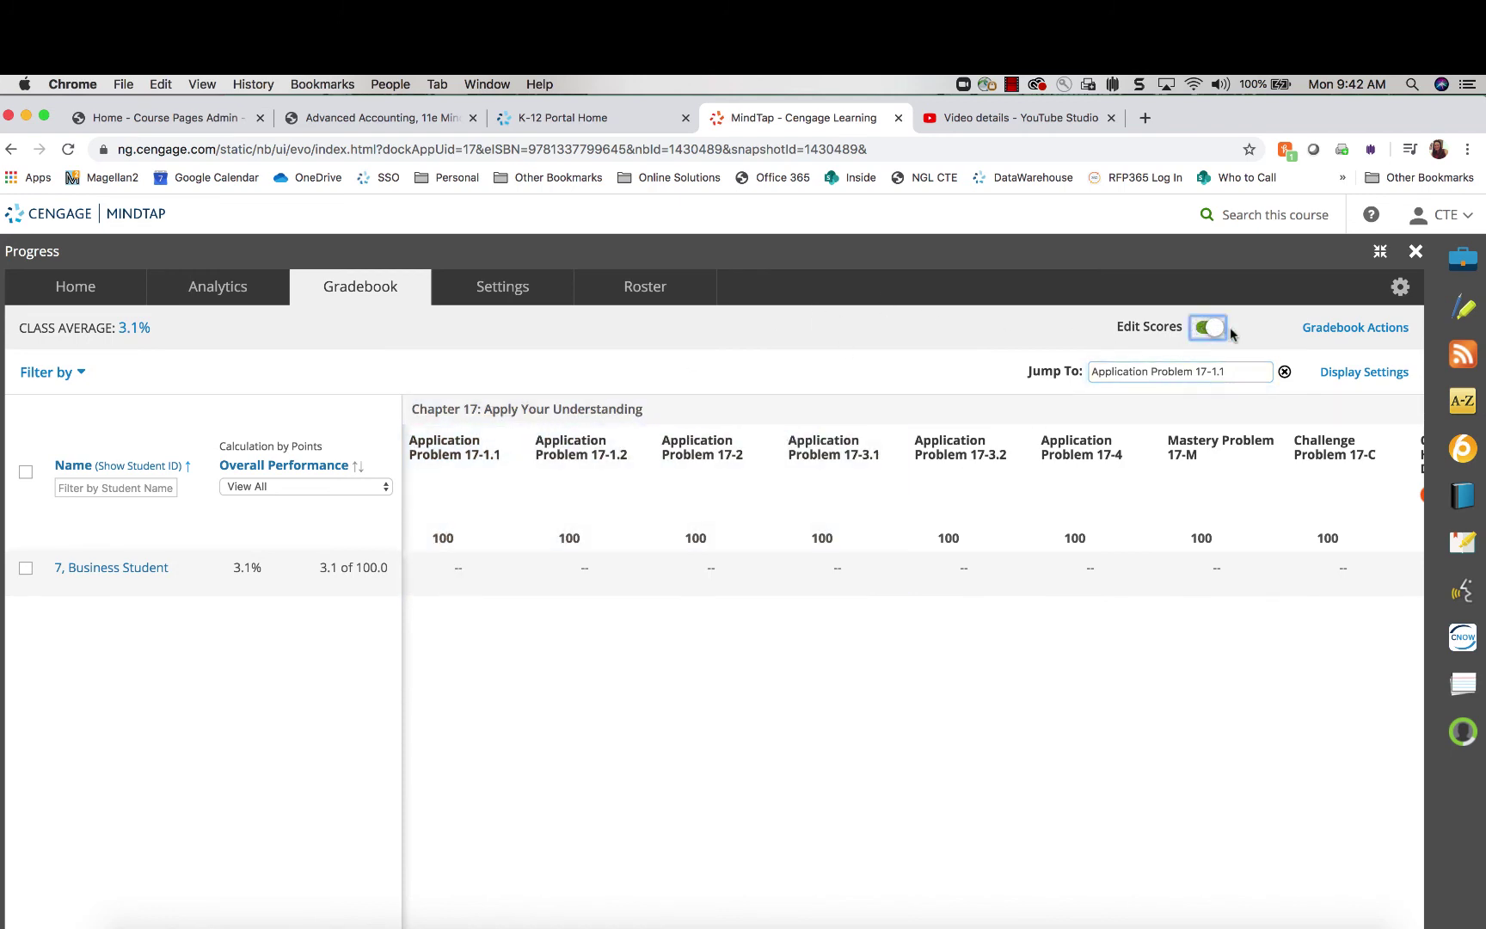
pyautogui.click(840, 571)
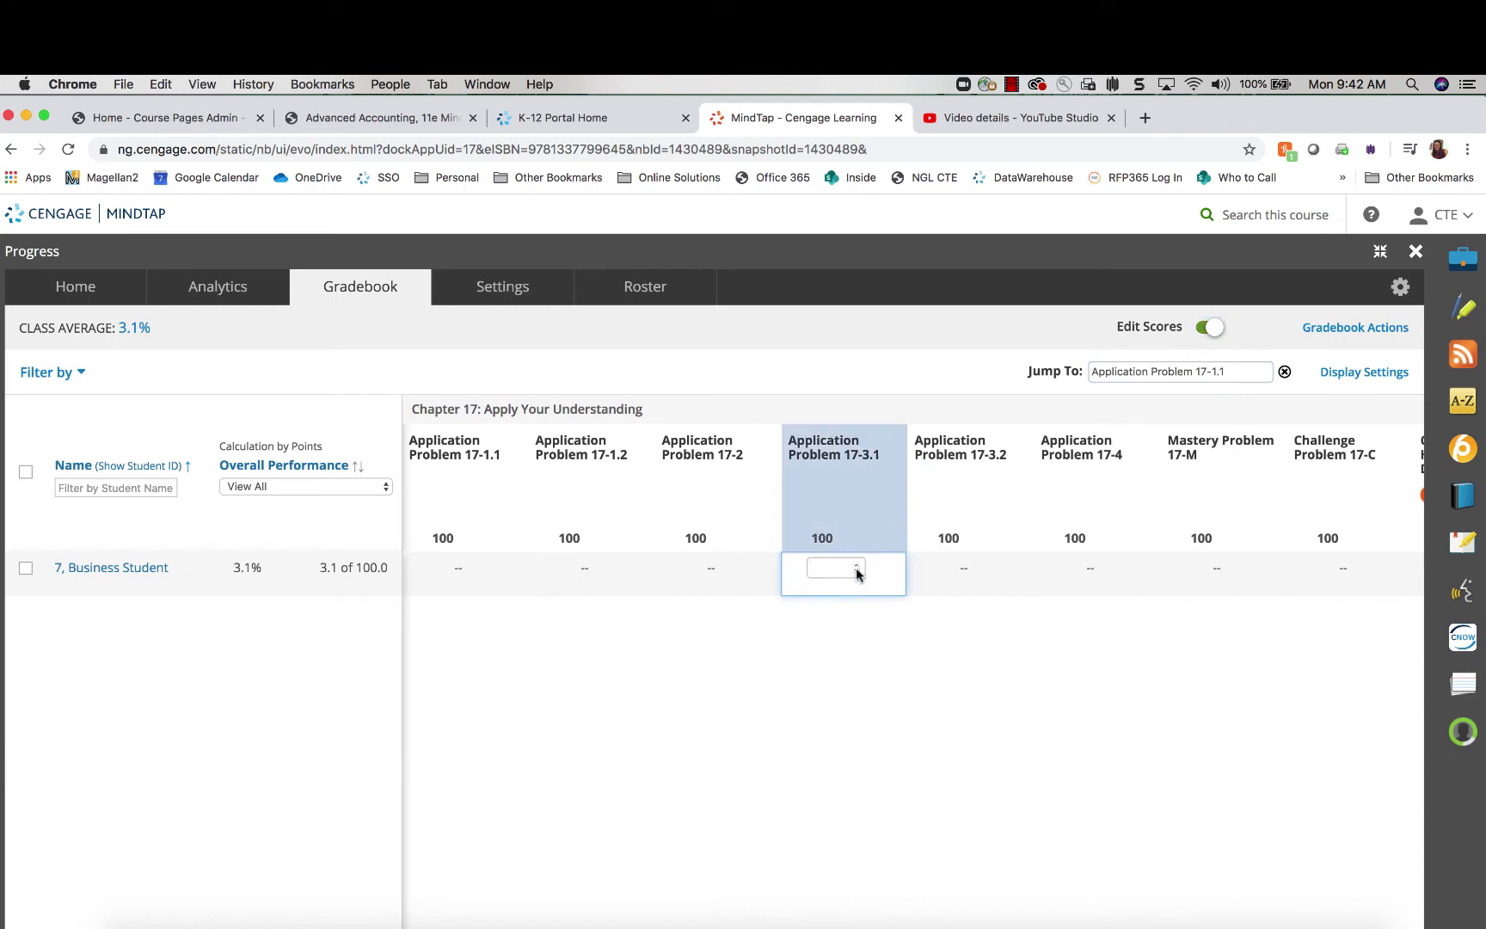
pyautogui.write('0')
pyautogui.press('BackSpace')
pyautogui.write('1')
pyautogui.click(884, 731)
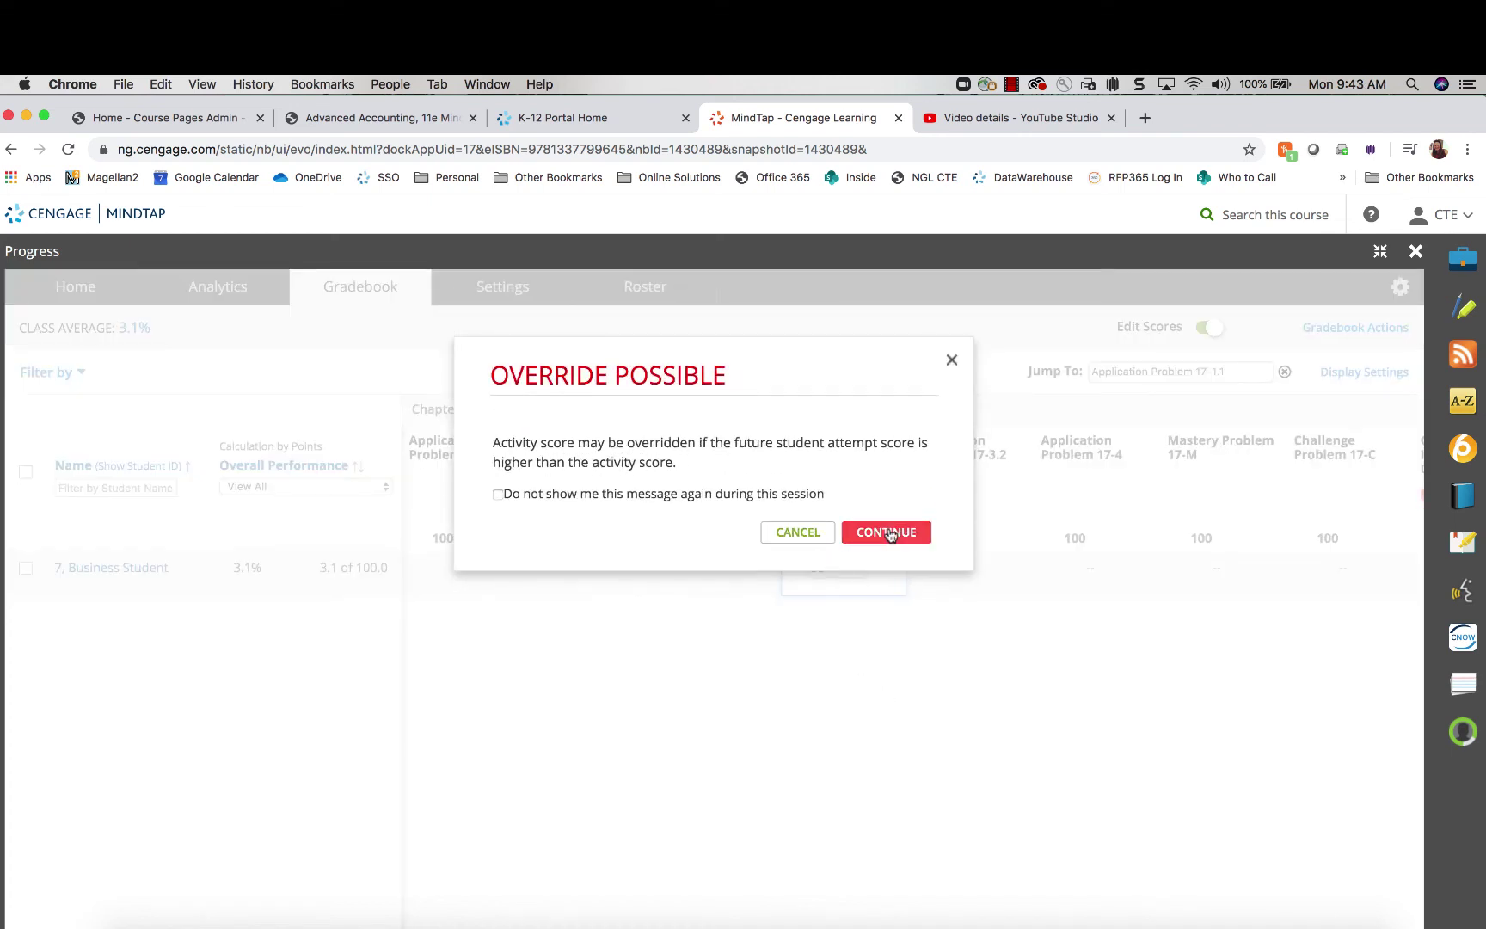
pyautogui.click(887, 533)
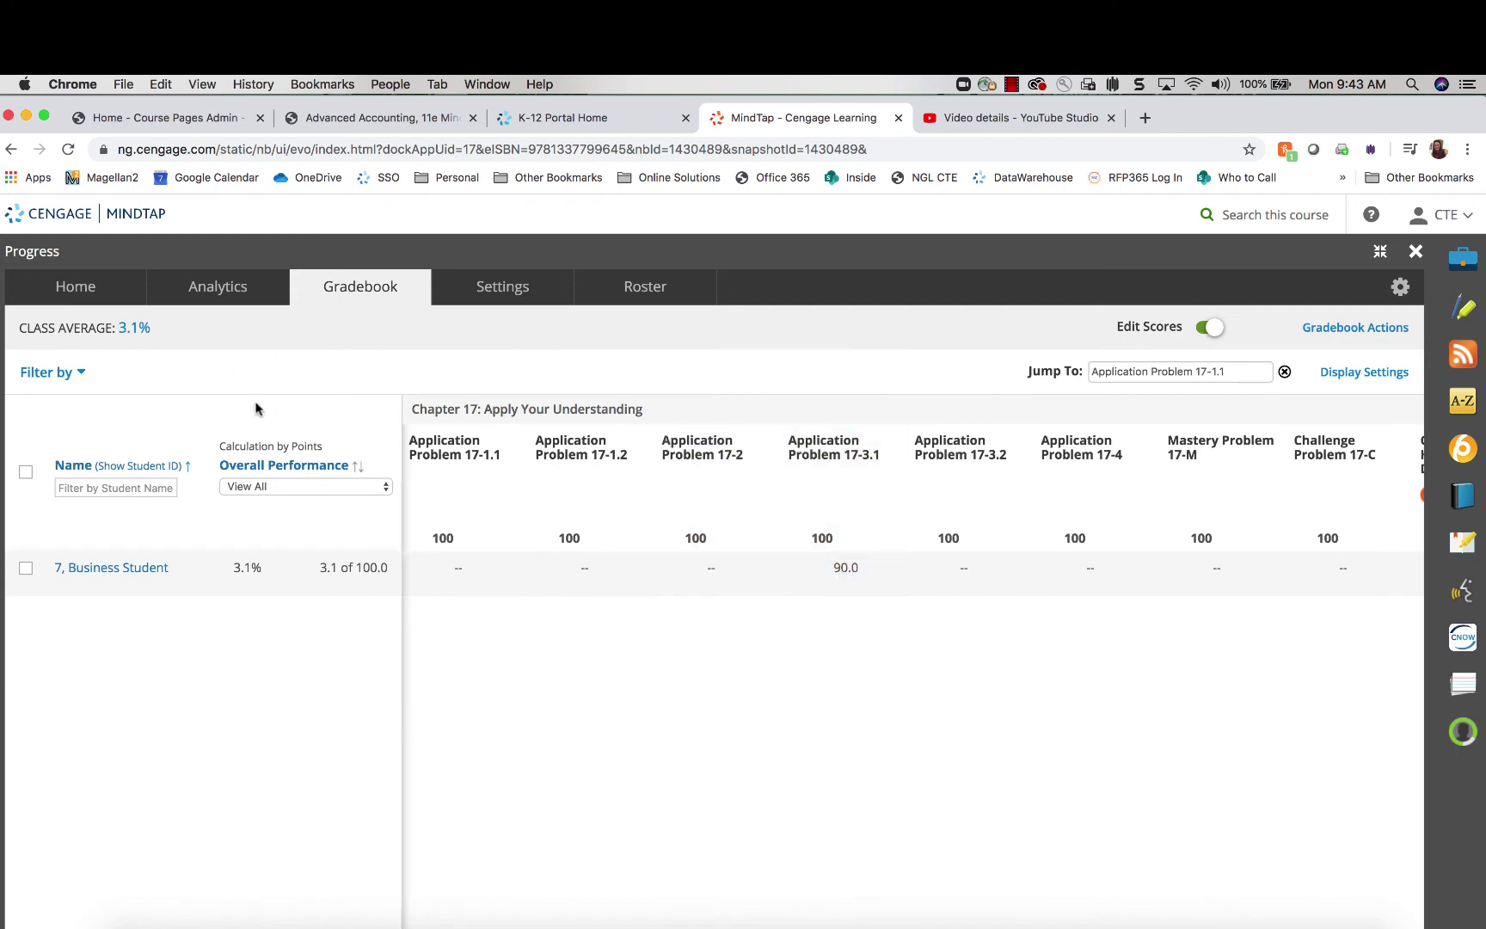
# Filter the Gradebook by type to show only Practice assignments
pyautogui.click(72, 377)
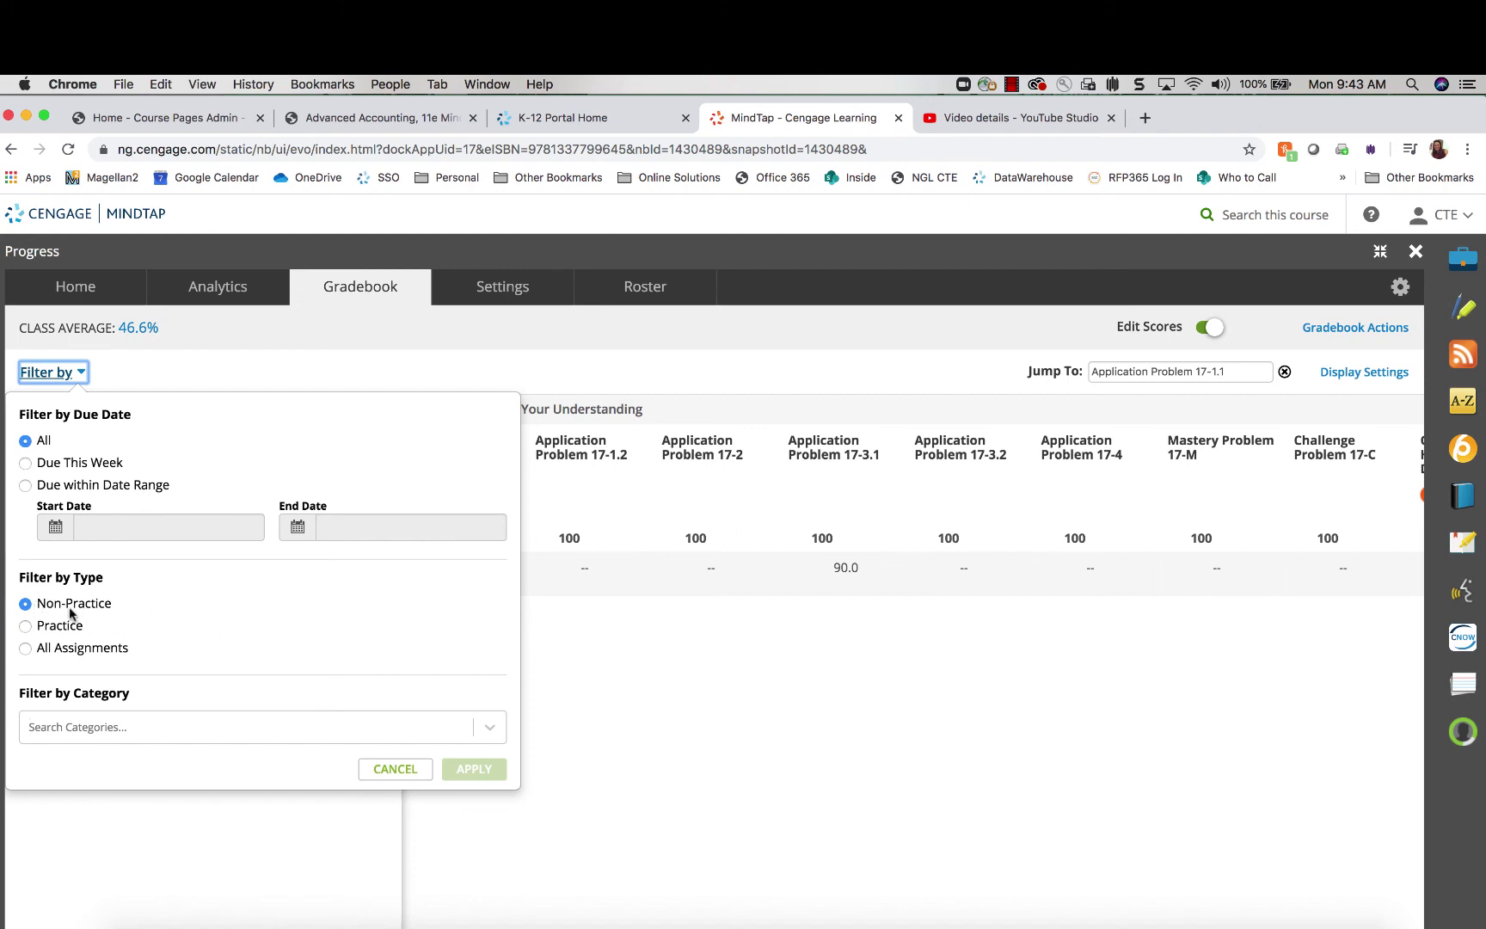
pyautogui.click(26, 626)
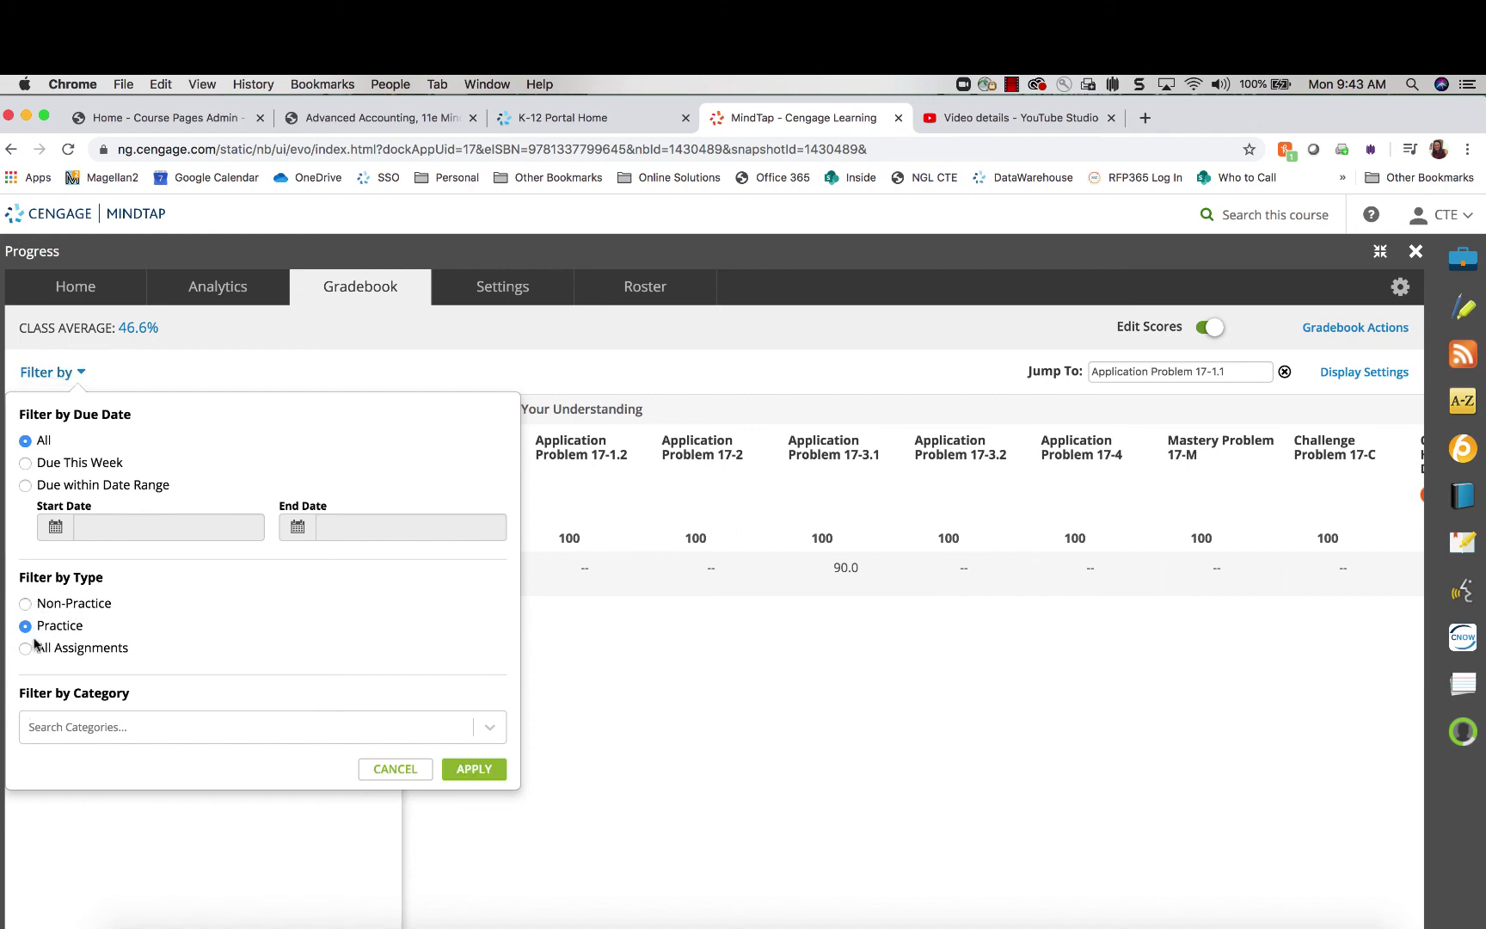
pyautogui.click(490, 772)
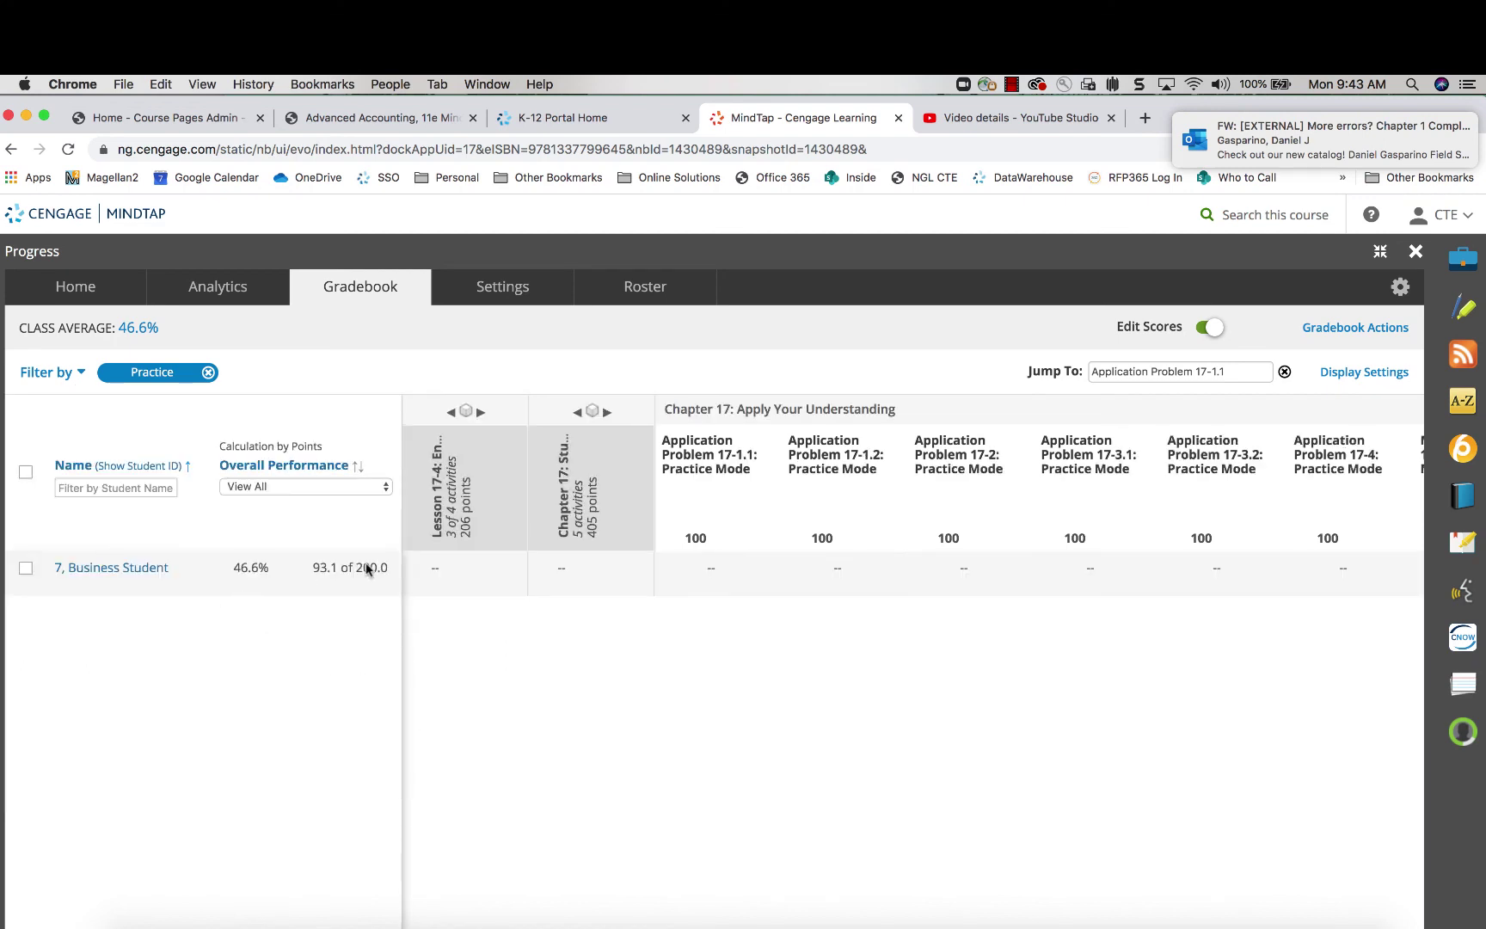
# Search the Gradebook assignments for "work" and jump to WORK TOGETHER 1-1: Practice Mode
pyautogui.click(1245, 372)
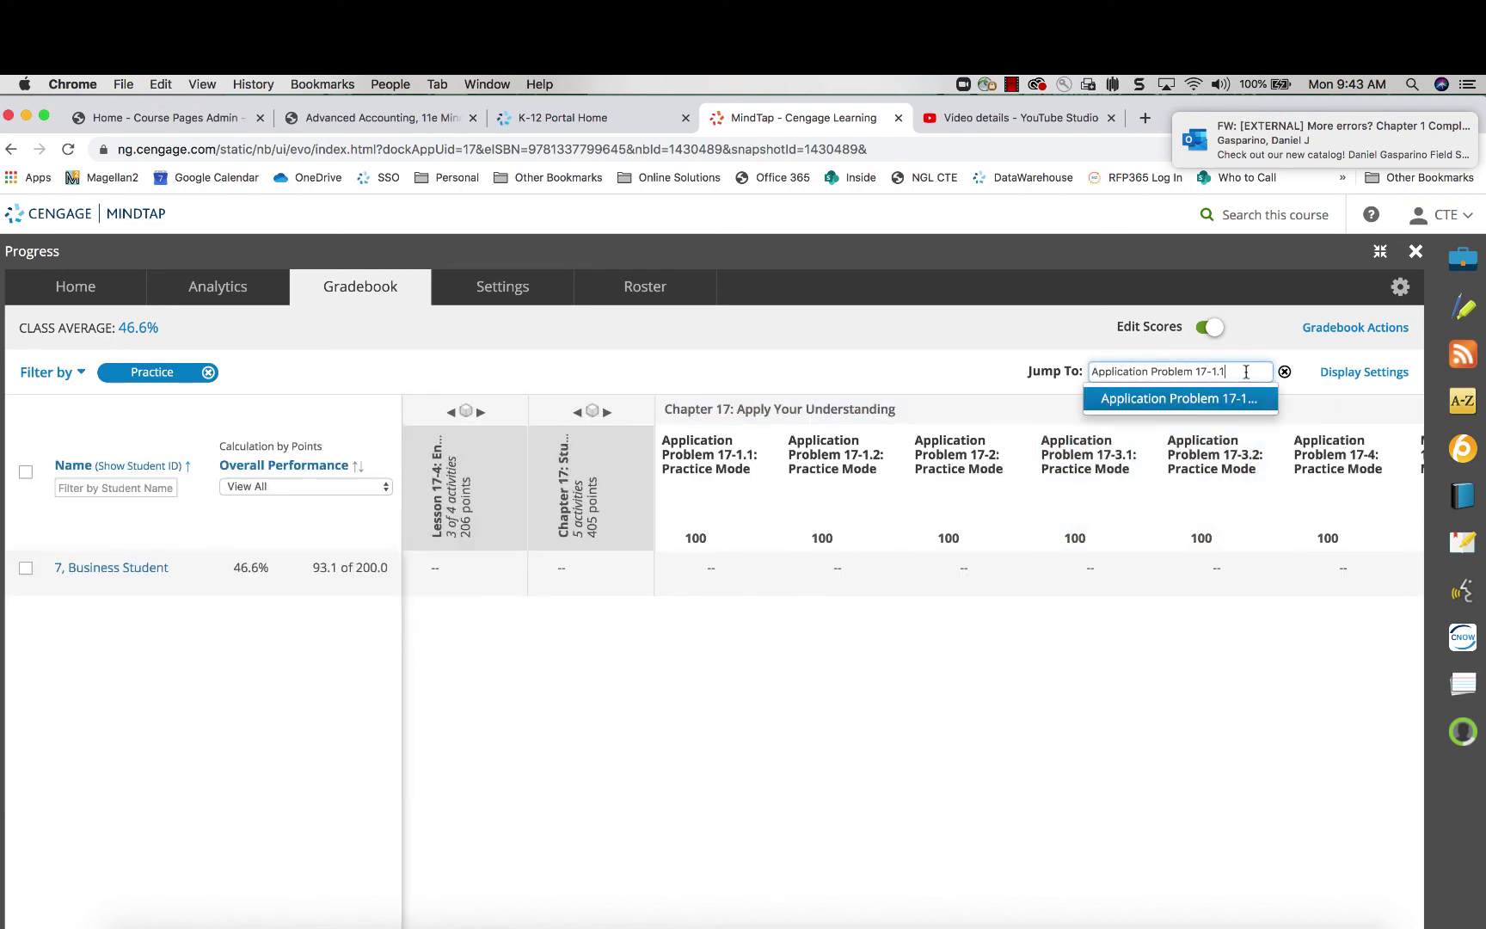
pyautogui.moveTo(1244, 372); pyautogui.dragTo(1020, 379)
pyautogui.write('work')
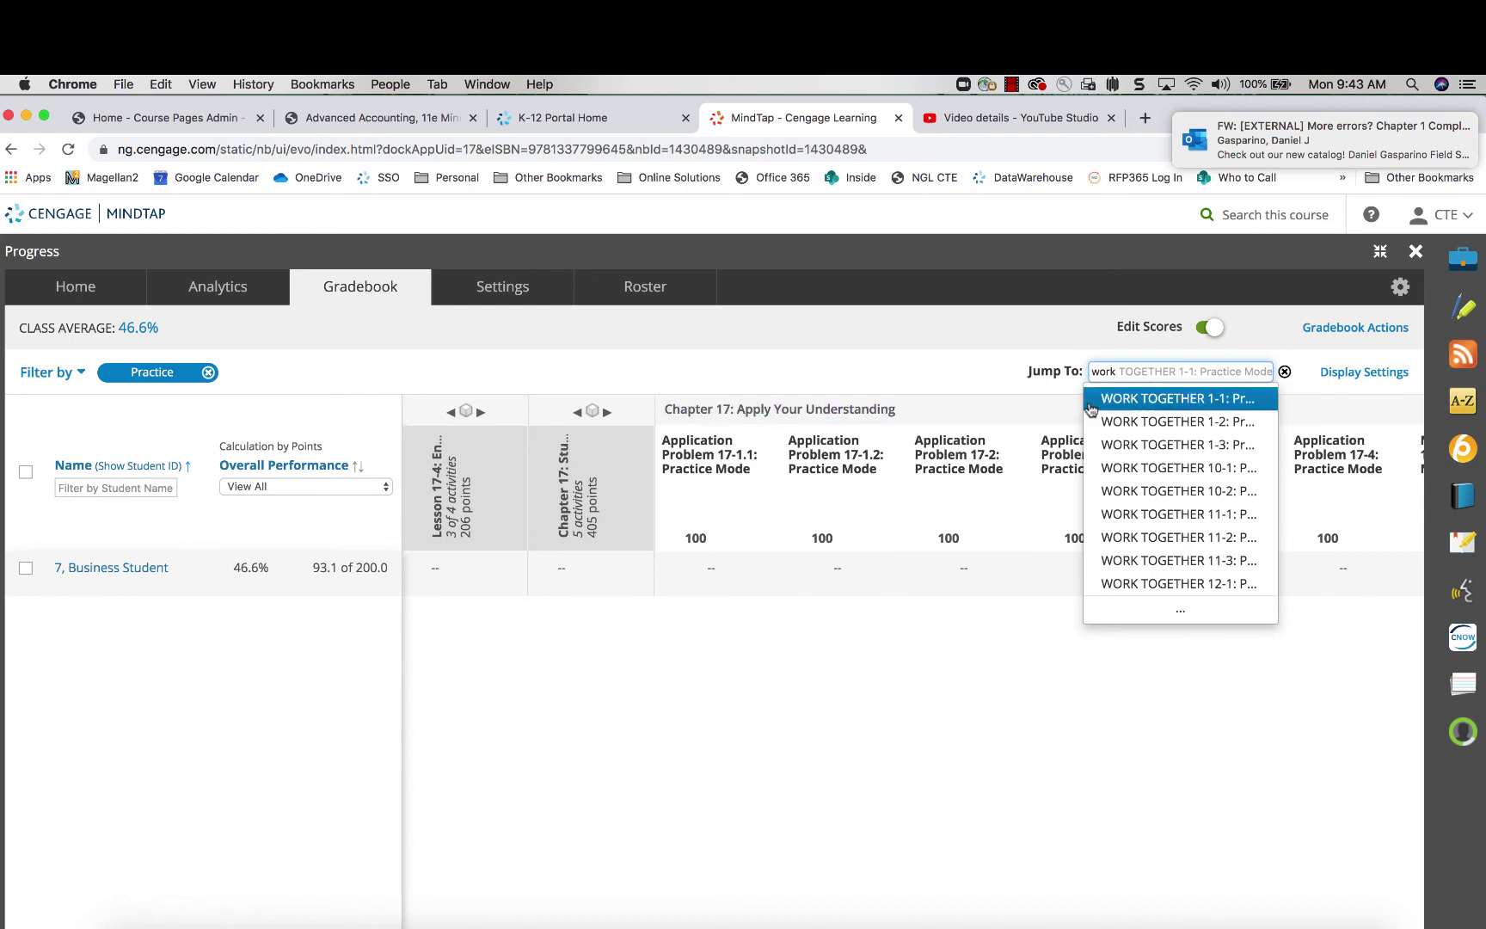
pyautogui.click(1138, 401)
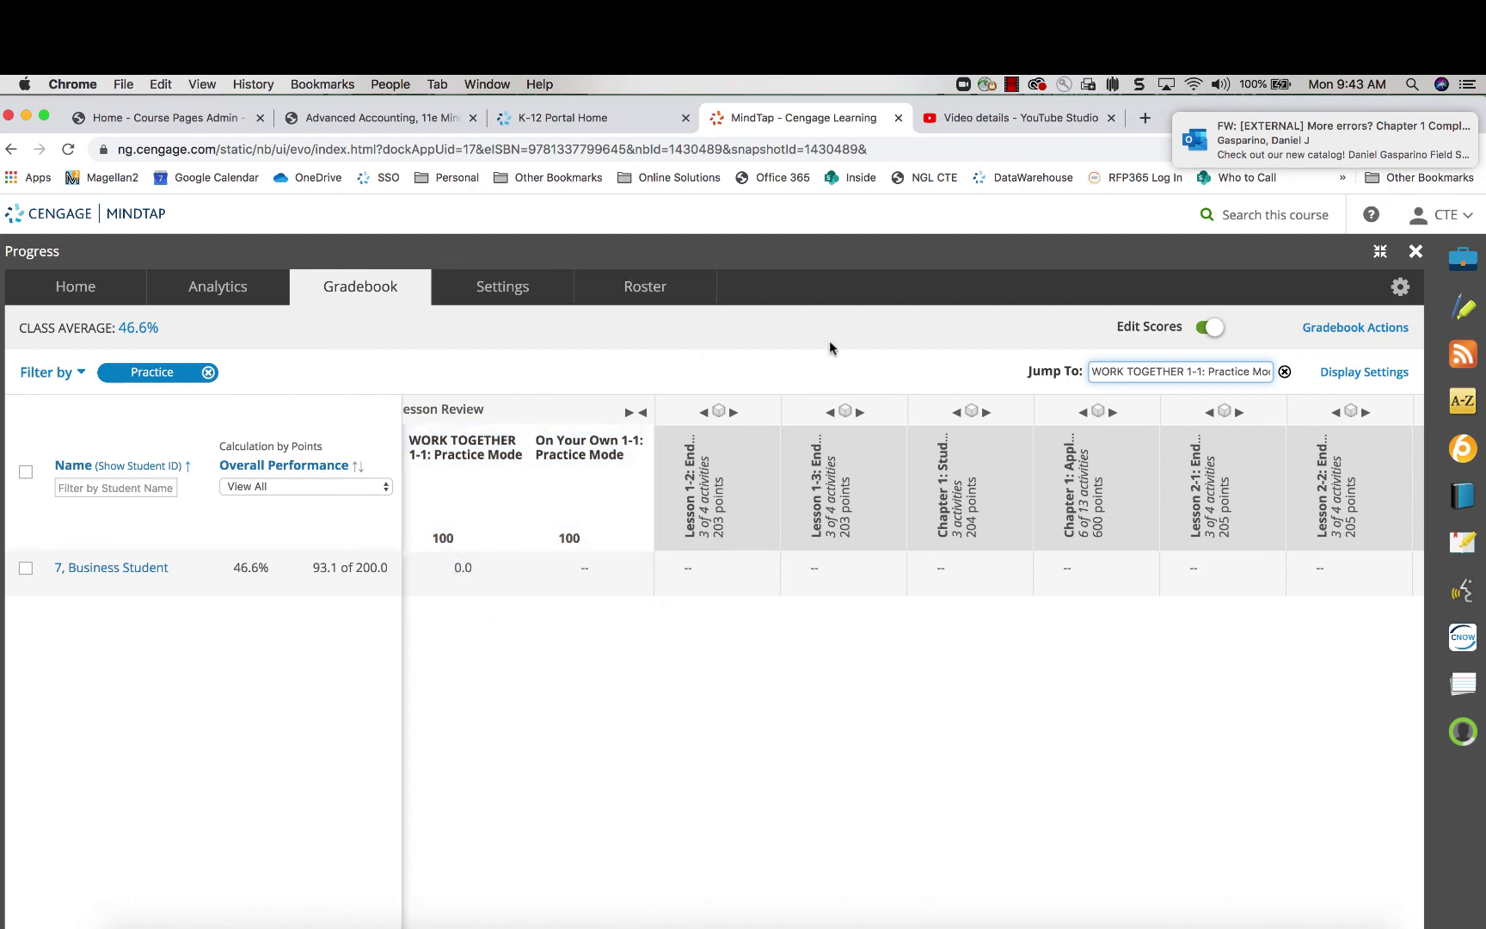
# Review the Gradebook export options for content and file format, and close them without exporting
pyautogui.click(1384, 331)
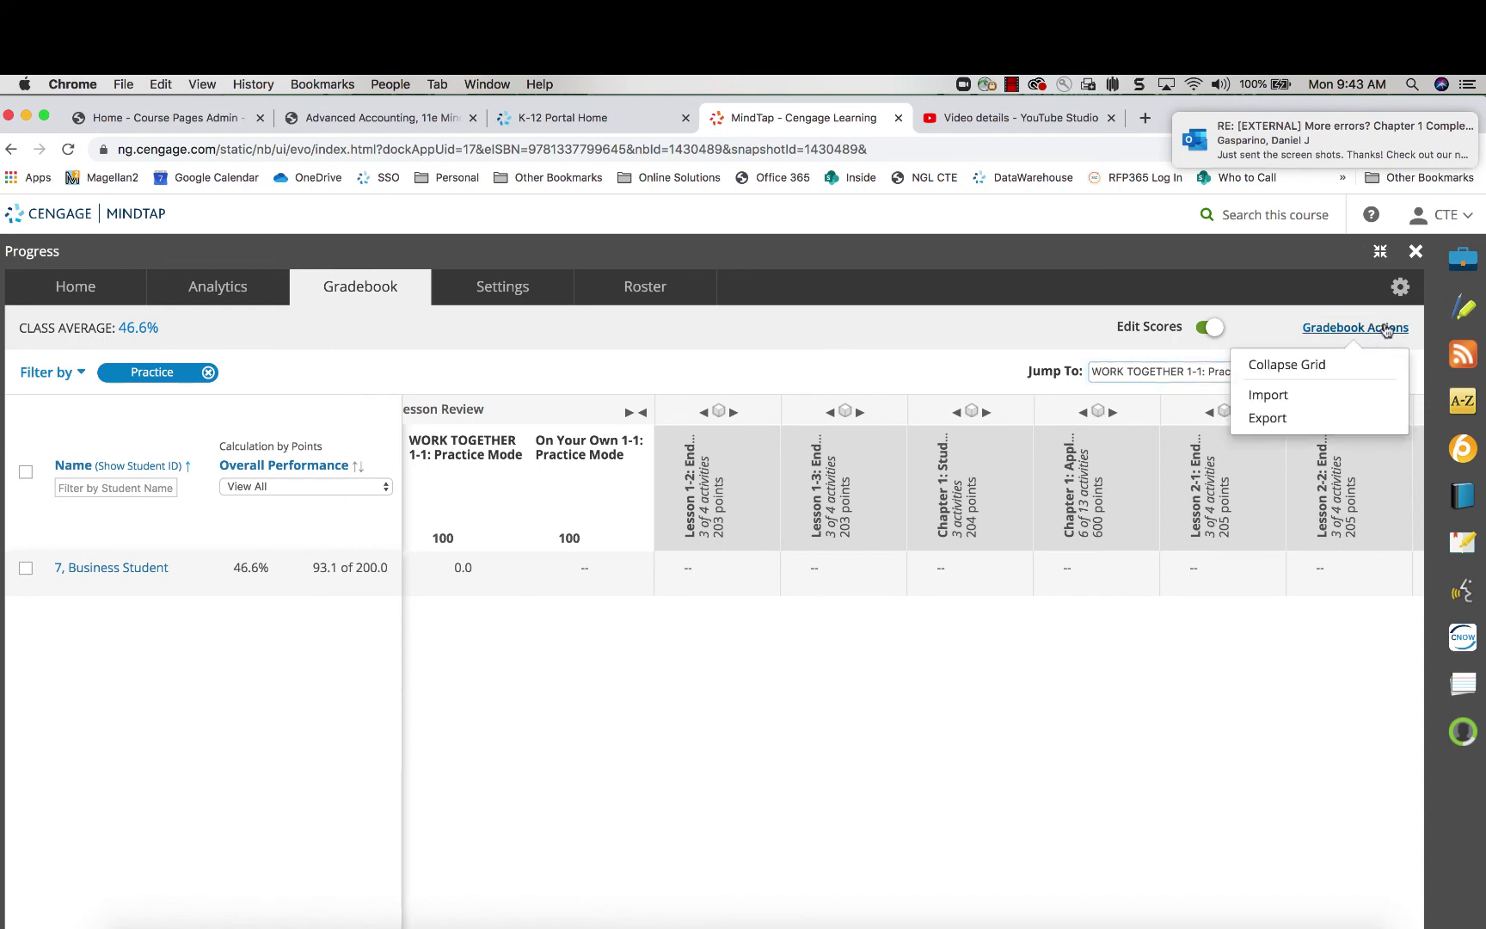
pyautogui.click(1277, 416)
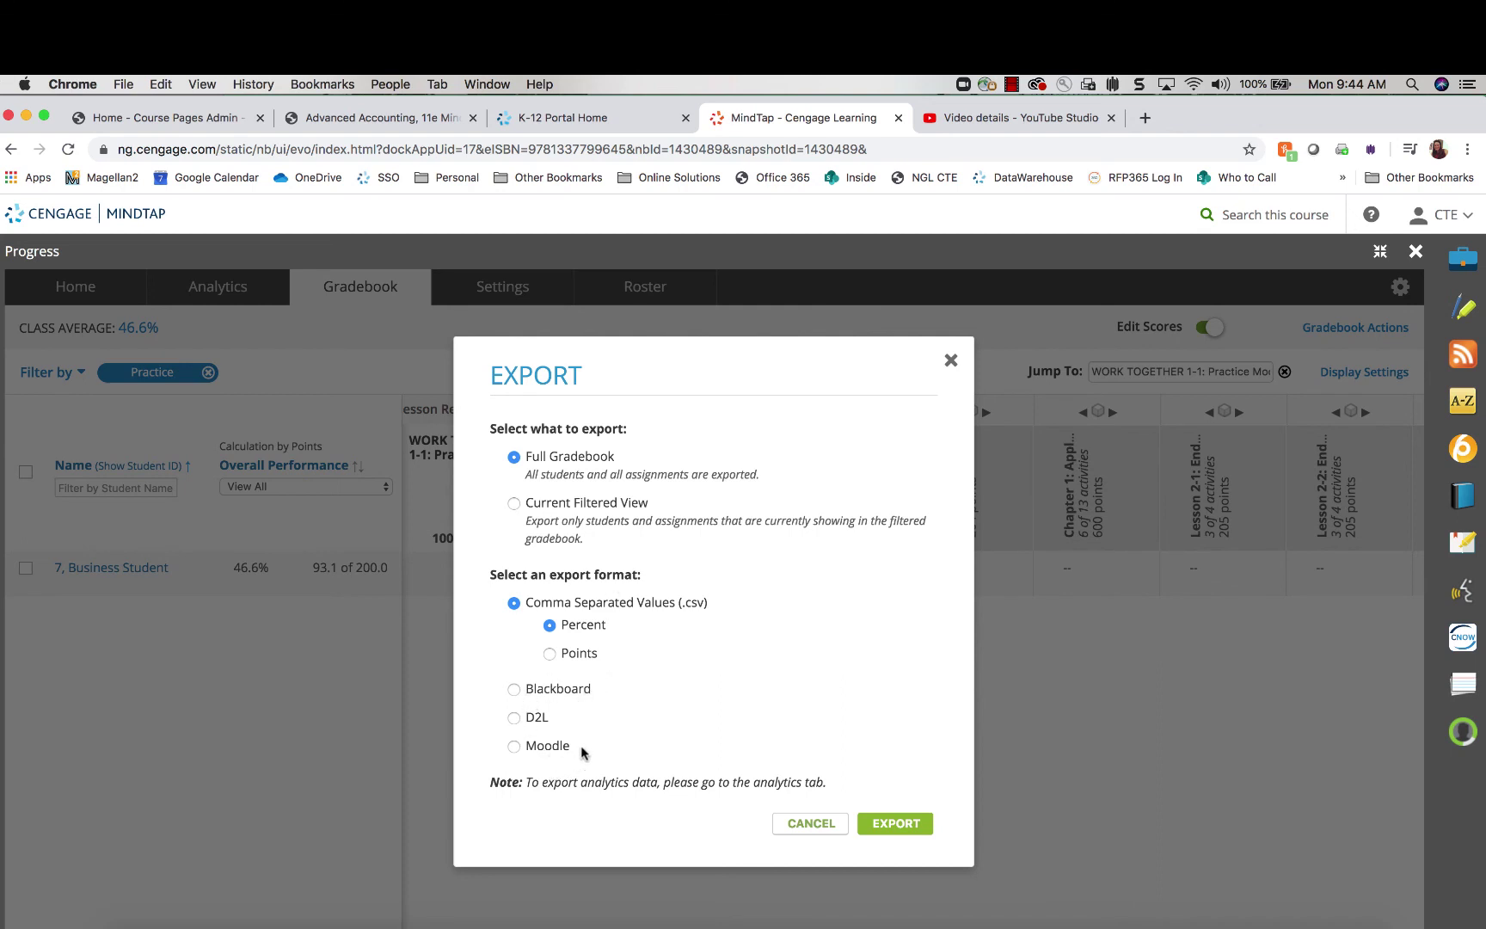
pyautogui.scroll(-1, 719, 597)
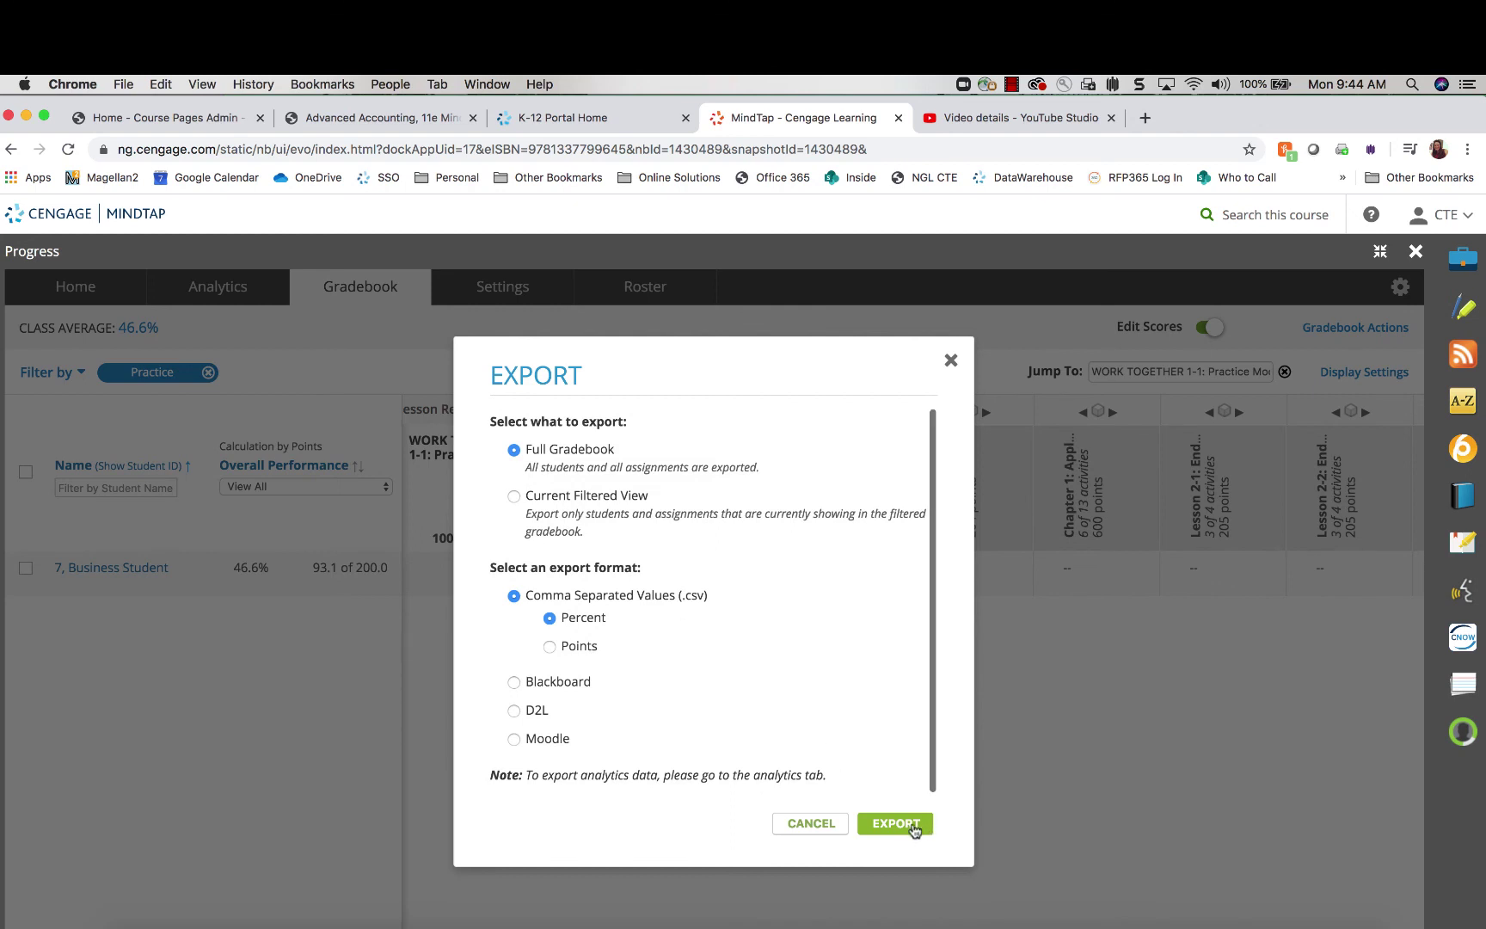
pyautogui.click(951, 360)
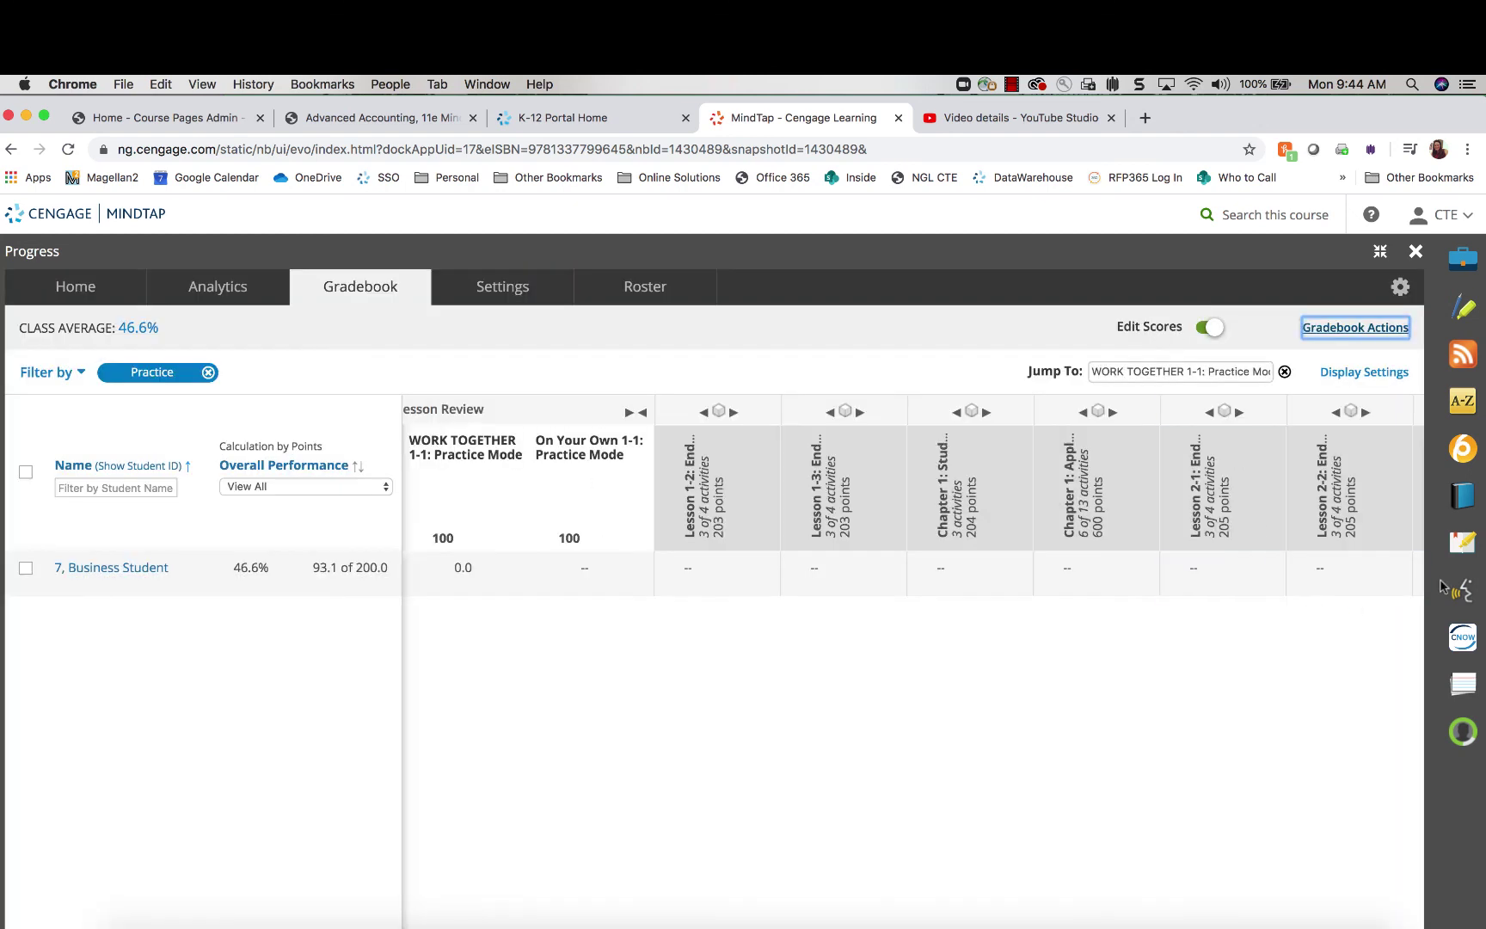